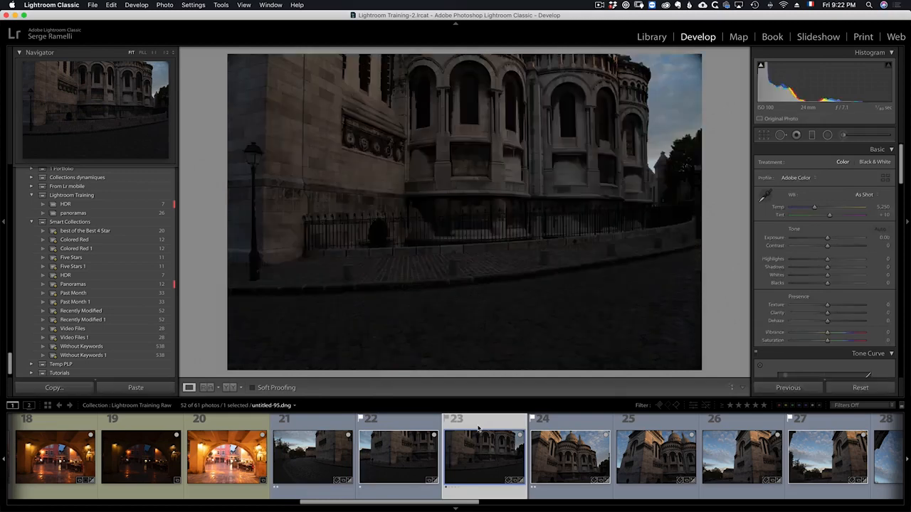
Look through the church photos untitled-93.dng to untitled-103.dng one by one to examine how the series covers the scene.
left_click(321, 427)
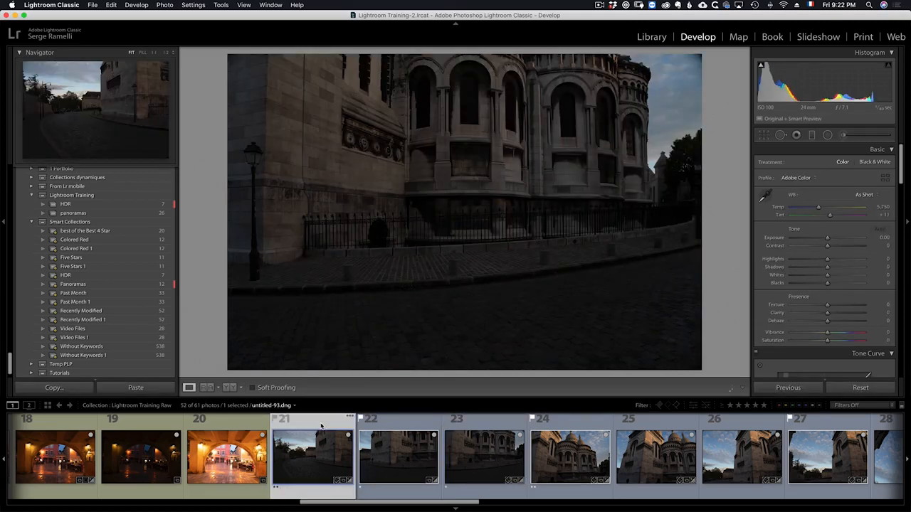
left_click(419, 428)
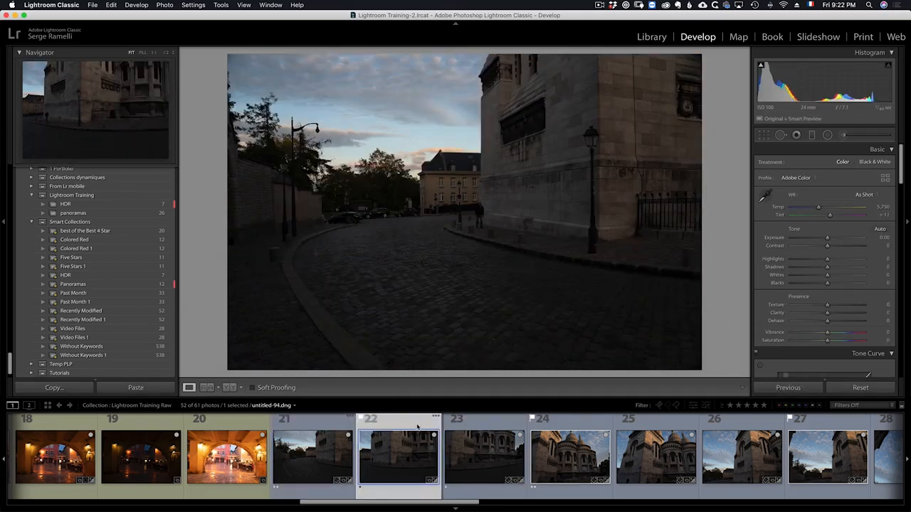
left_click(488, 429)
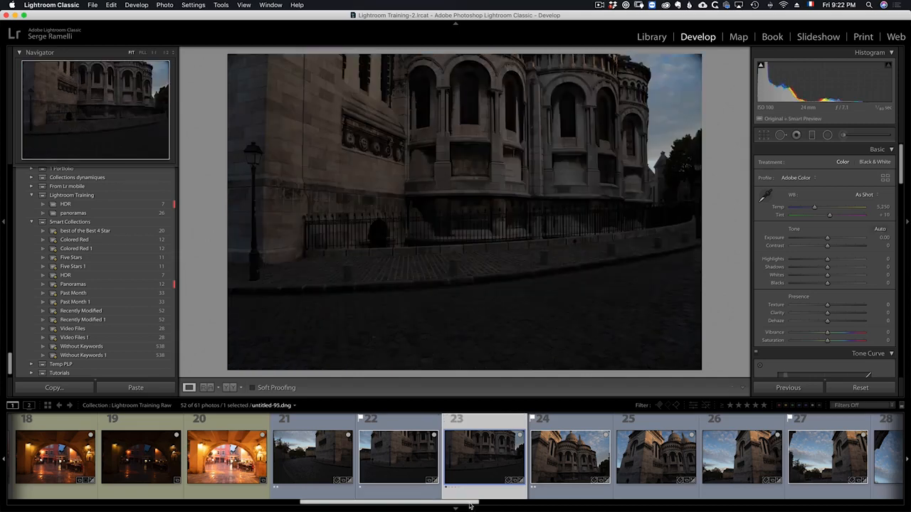
left_click_drag(476, 504, 493, 506)
left_click(467, 430)
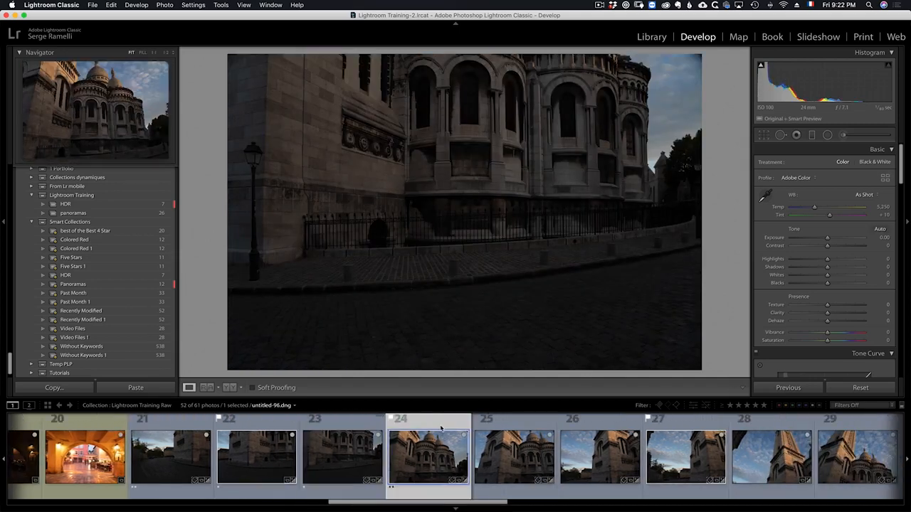
left_click(517, 428)
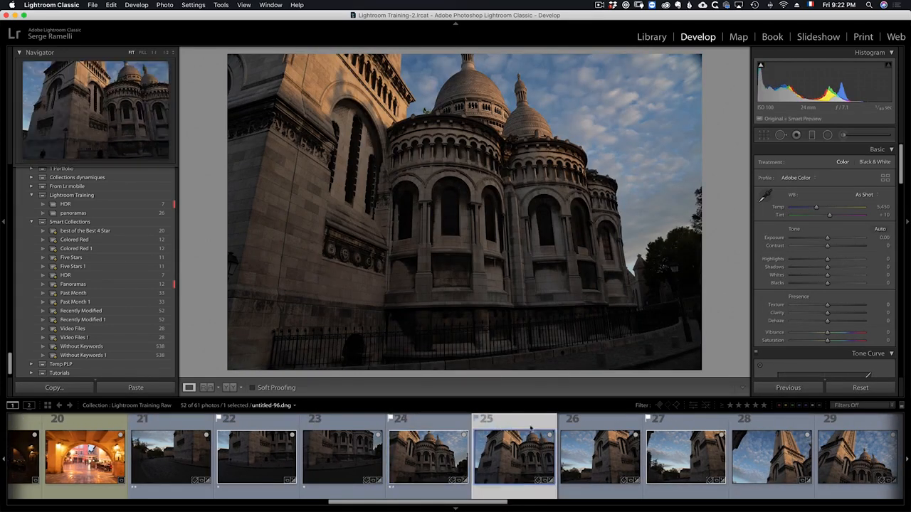
left_click(605, 429)
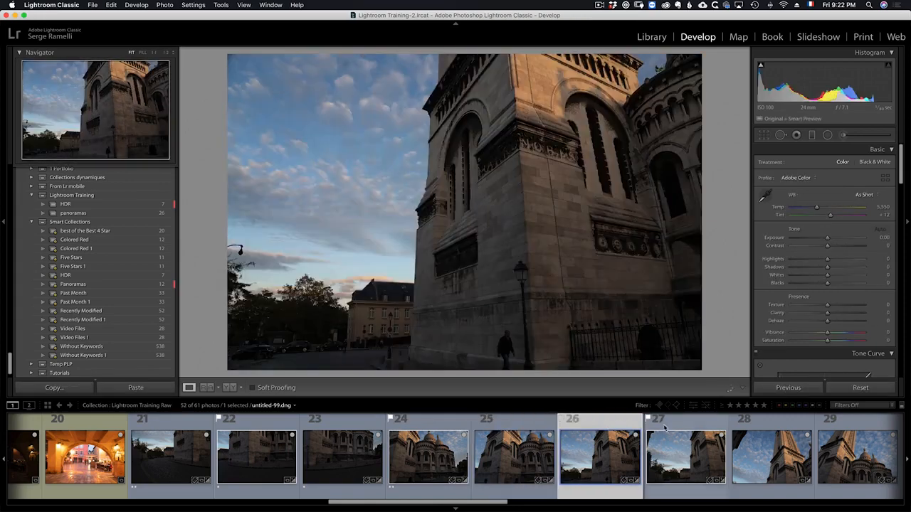
left_click(674, 425)
left_click(749, 427)
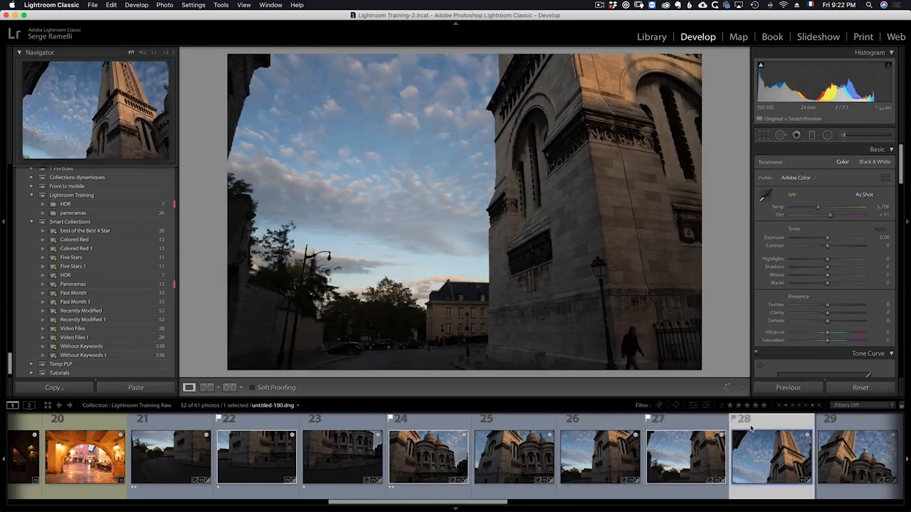
left_click(847, 427)
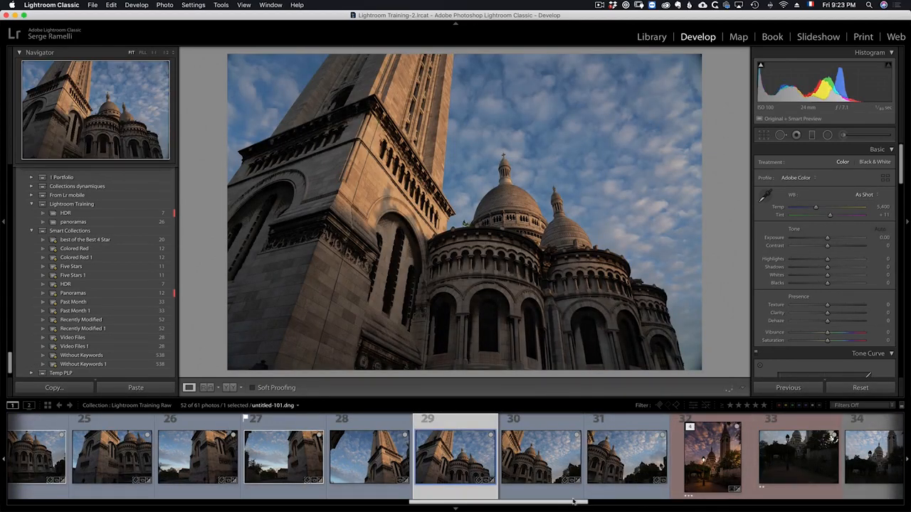
left_click(555, 441)
left_click(612, 428)
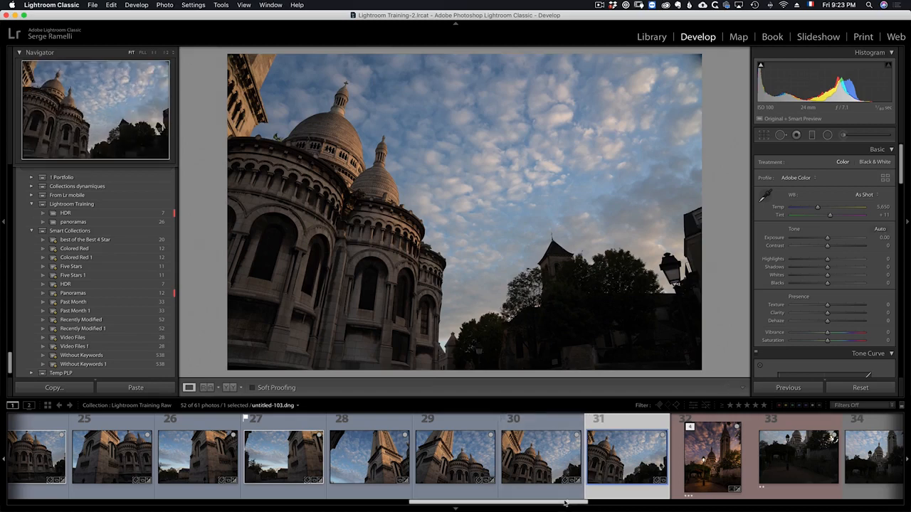
Select the 11 church photos untitled-93.dng to untitled-103.dng and open the panorama merge preview for them.
left_click_drag(565, 503, 473, 503)
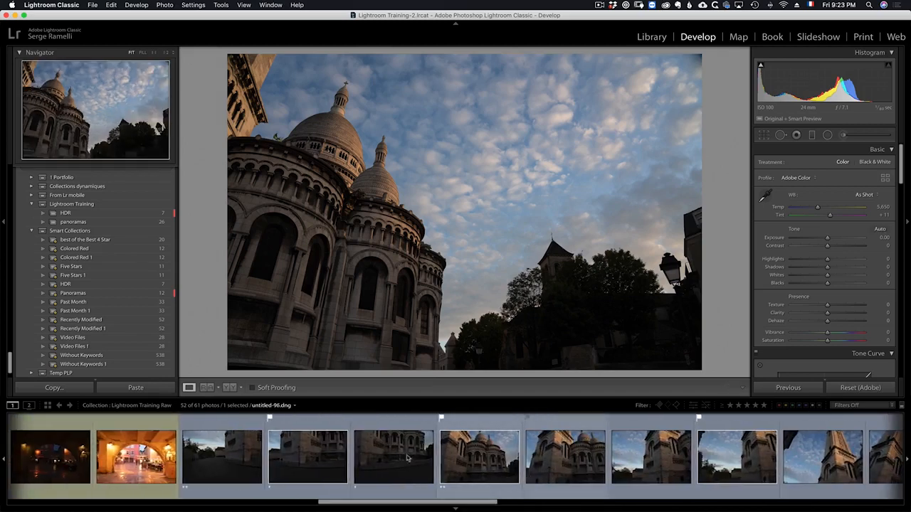
left_click(242, 459, "shift")
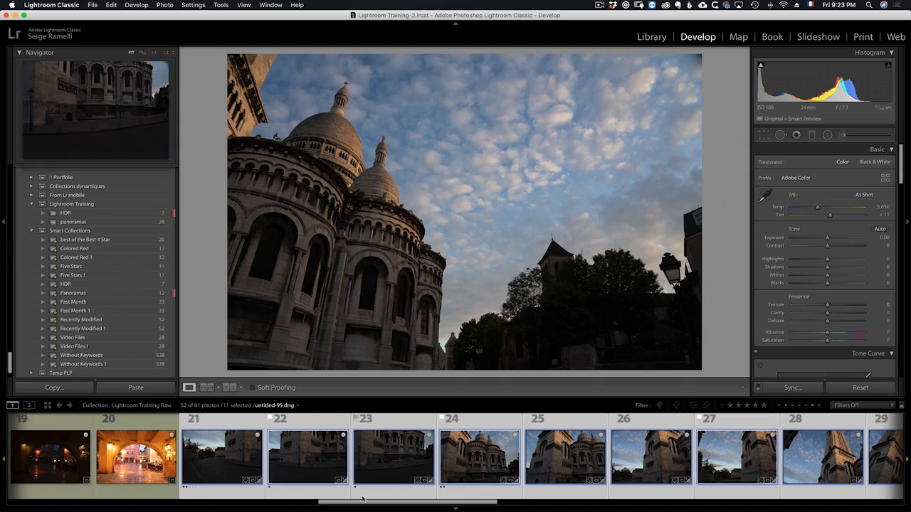
right_click(383, 447)
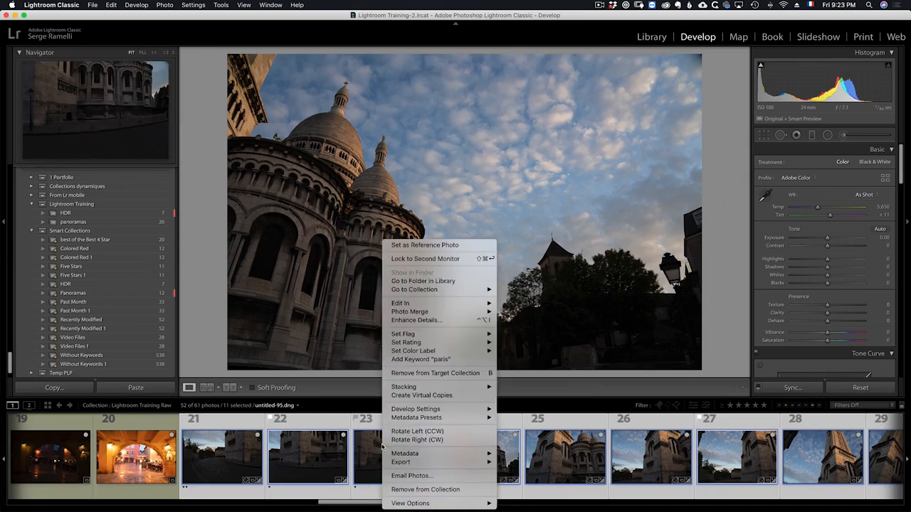
mouse_move(434, 312)
left_click(527, 321)
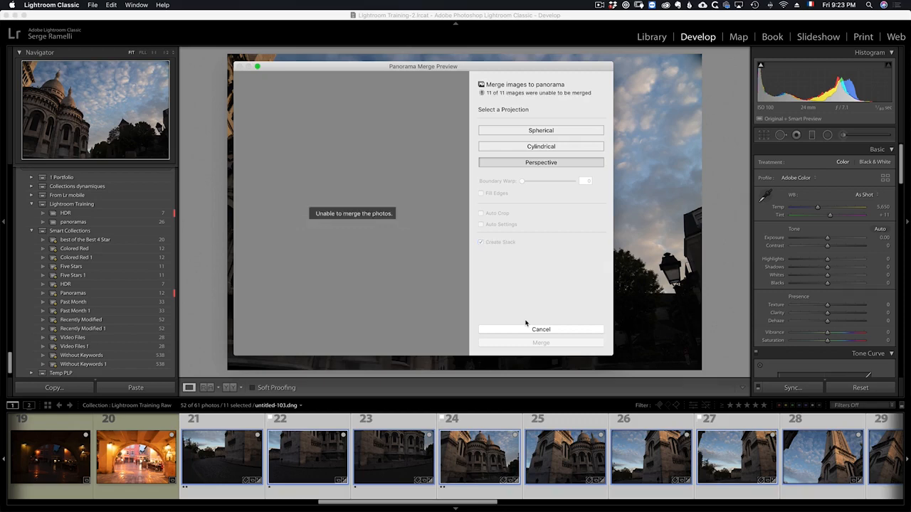
Compare the Cylindrical and Spherical projections for the panorama and choose Cylindrical.
left_click(538, 149)
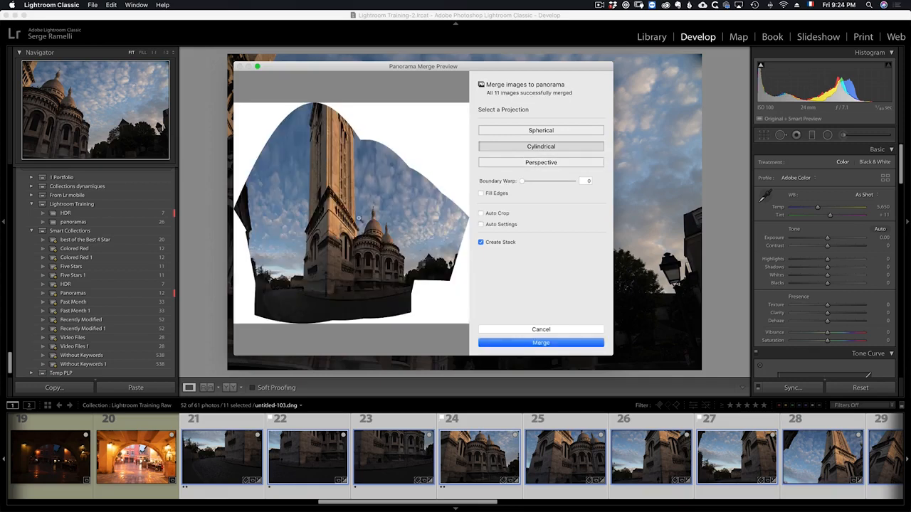
left_click(528, 133)
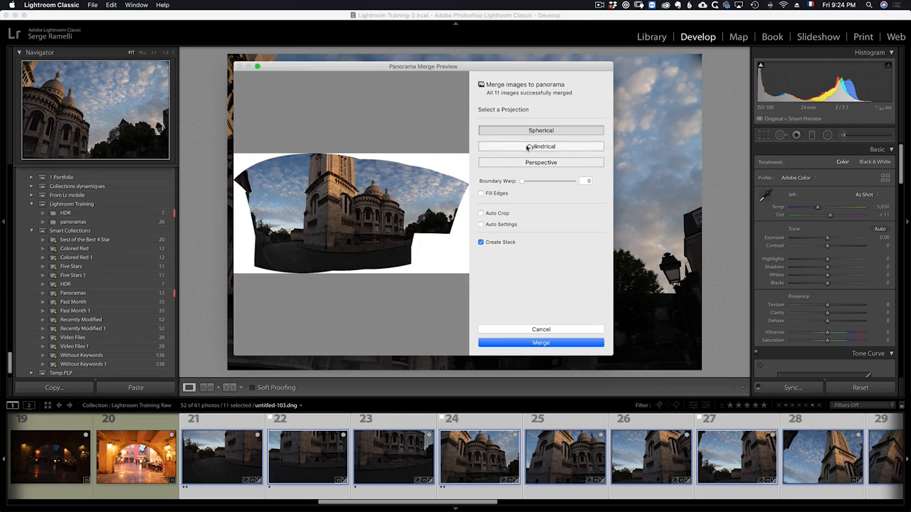
left_click(526, 146)
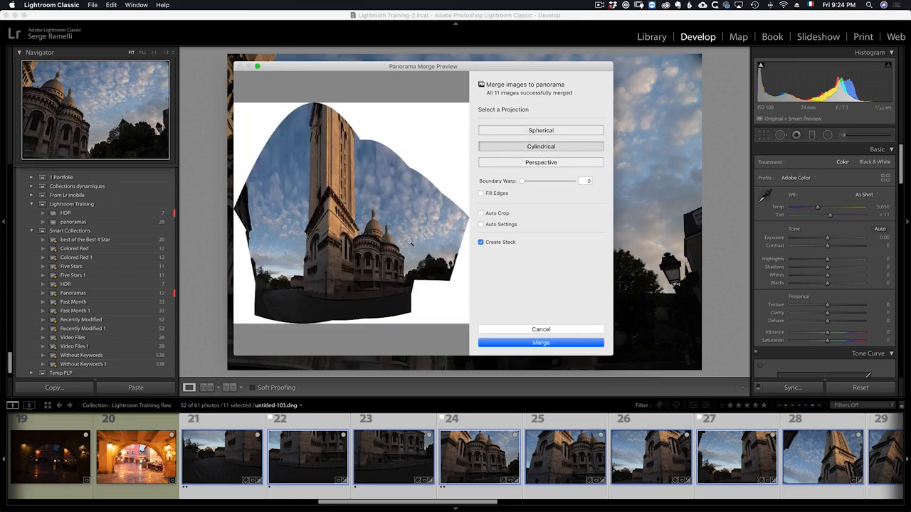
Enable Fill Edges and merge the 11 photos into a panorama.
left_click(482, 194)
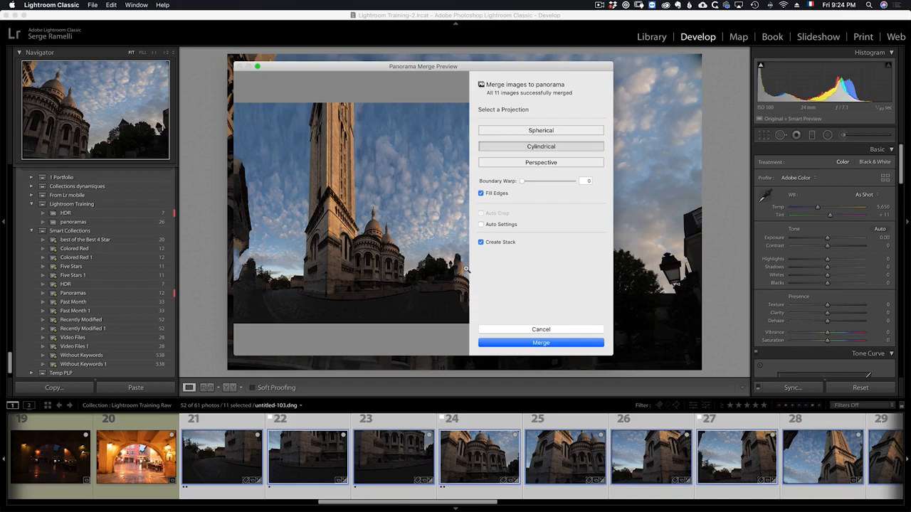
left_click(542, 343)
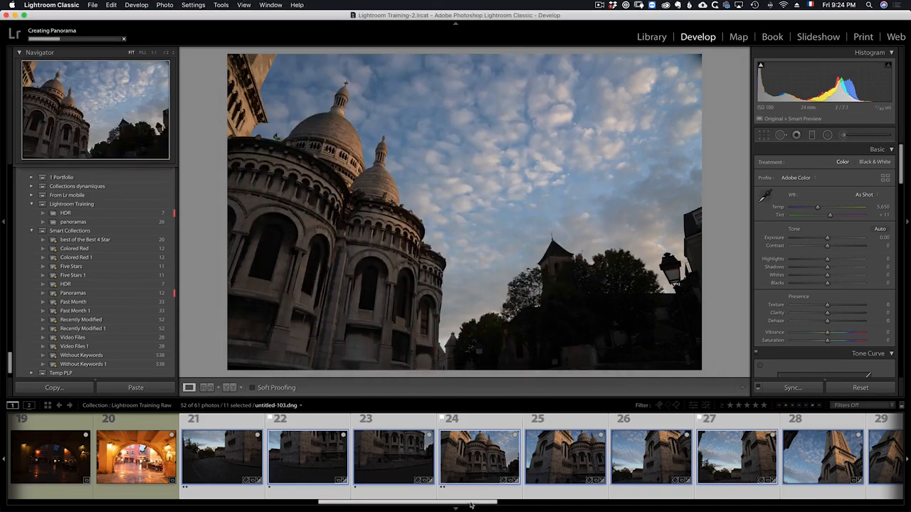
left_click_drag(471, 501, 649, 501)
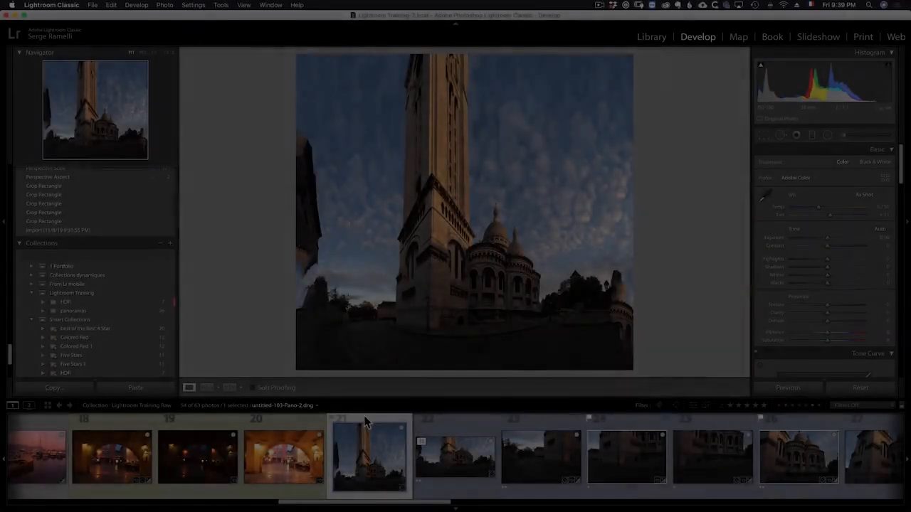
Show the info overlay on untitled-103-Pano-2.dng and crop the panorama around the church to about 12370 x 8308 pixels.
key("i")
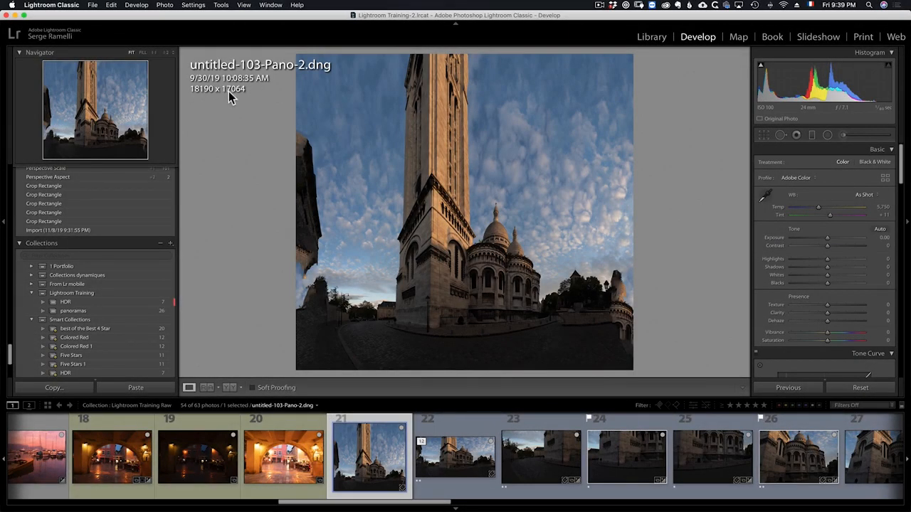
left_click(766, 136)
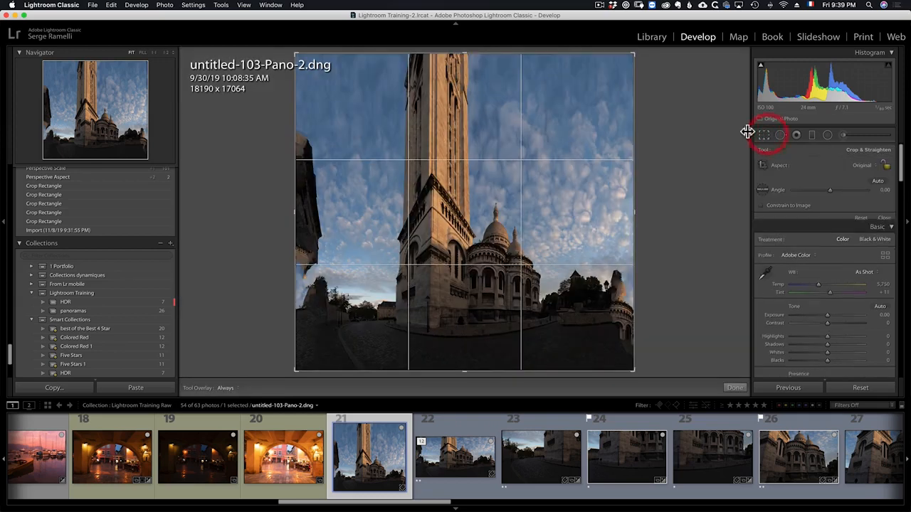
left_click_drag(463, 54, 463, 134)
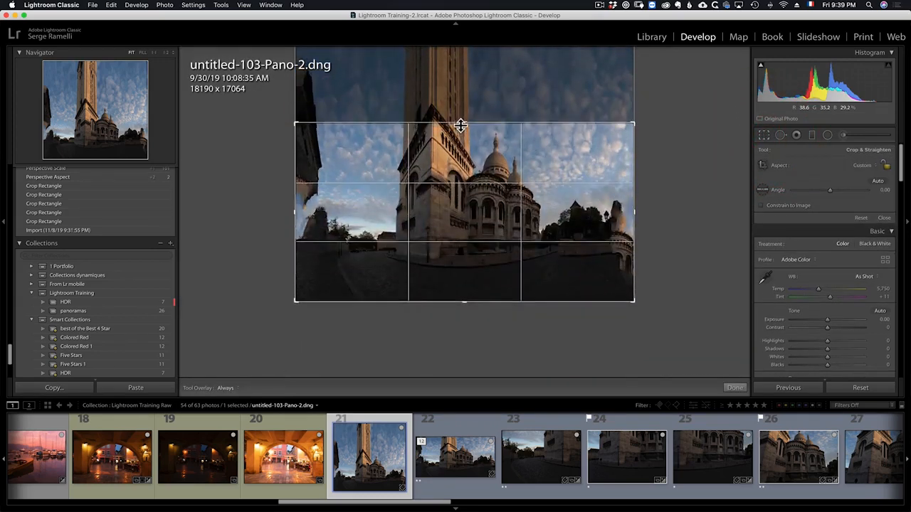
left_click(464, 289)
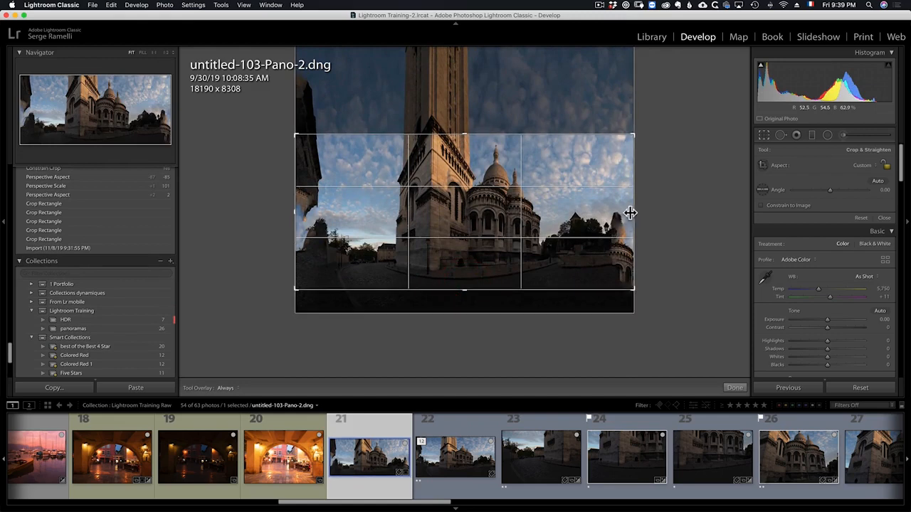
left_click_drag(633, 212, 597, 217)
left_click_drag(331, 215, 349, 217)
key("Return")
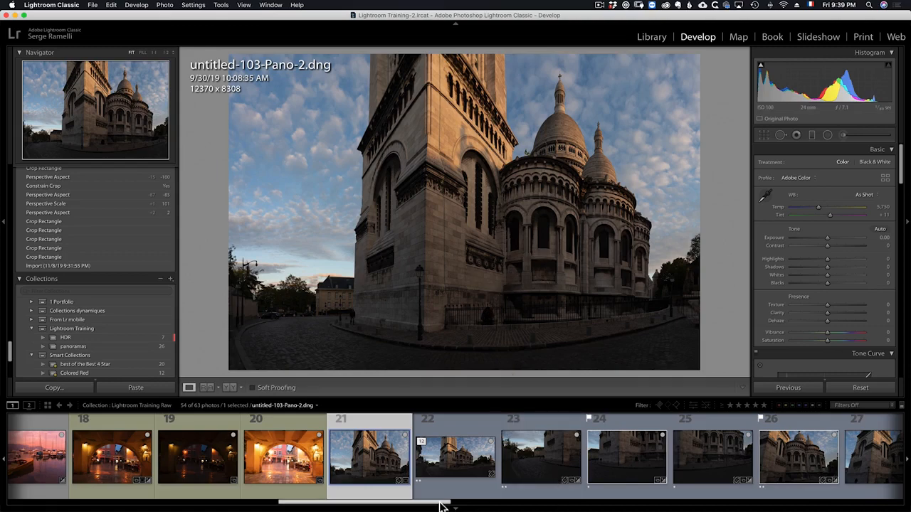
Select the source photos untitled-93.dng to untitled-103.dng again and open their panorama merge preview.
scroll(468, 505, "down", 2)
left_click(380, 432)
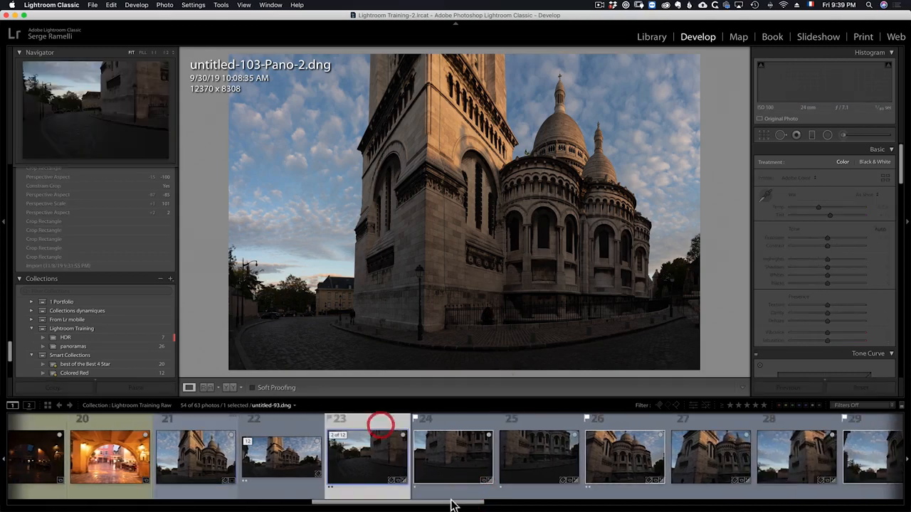
left_click_drag(474, 504, 595, 506)
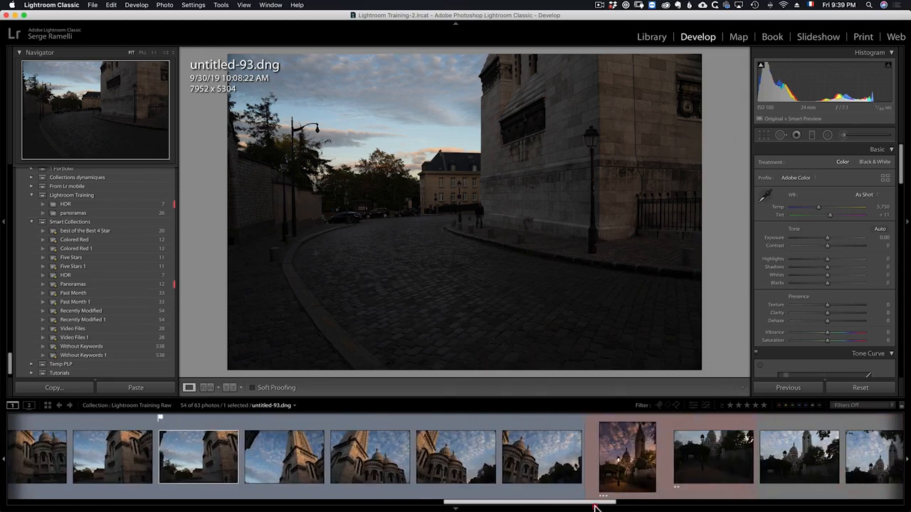
left_click(561, 470, "shift")
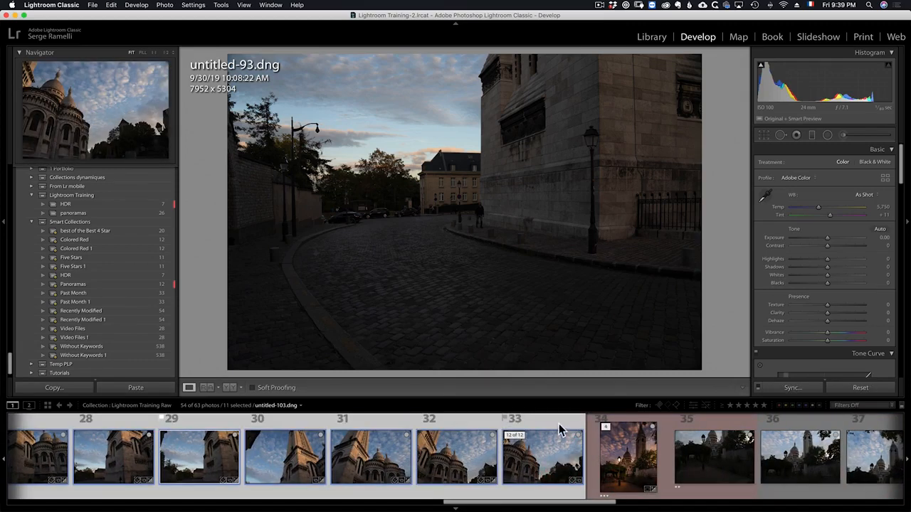
right_click(558, 427)
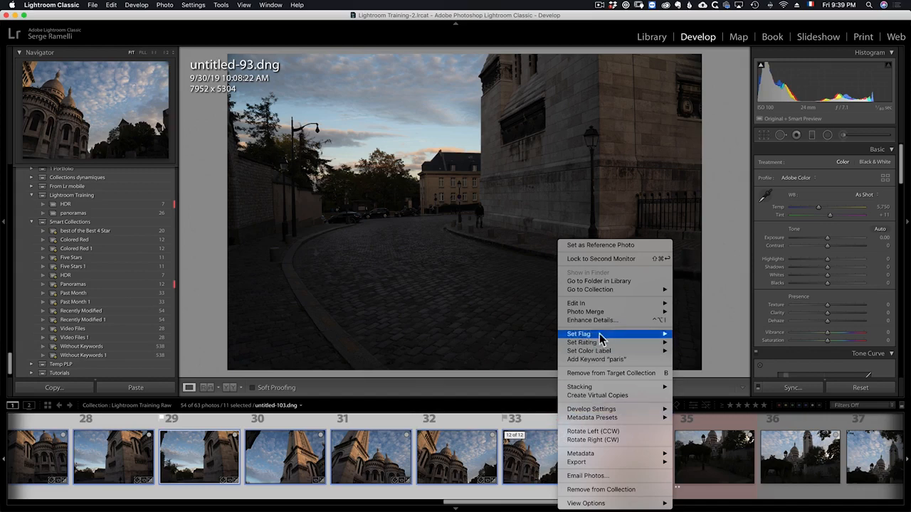
mouse_move(604, 313)
left_click(705, 328)
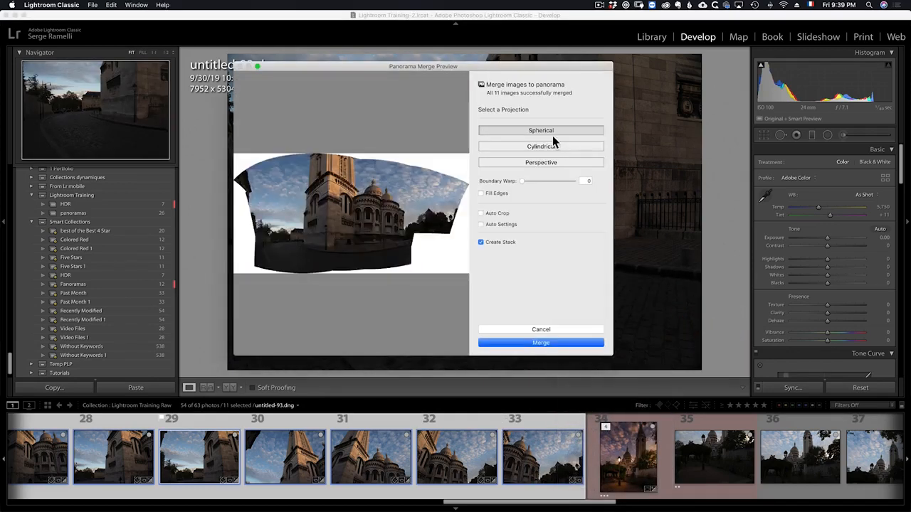
Preview the Cylindrical projection against the Spherical one and close the panorama preview without merging.
left_click(557, 144)
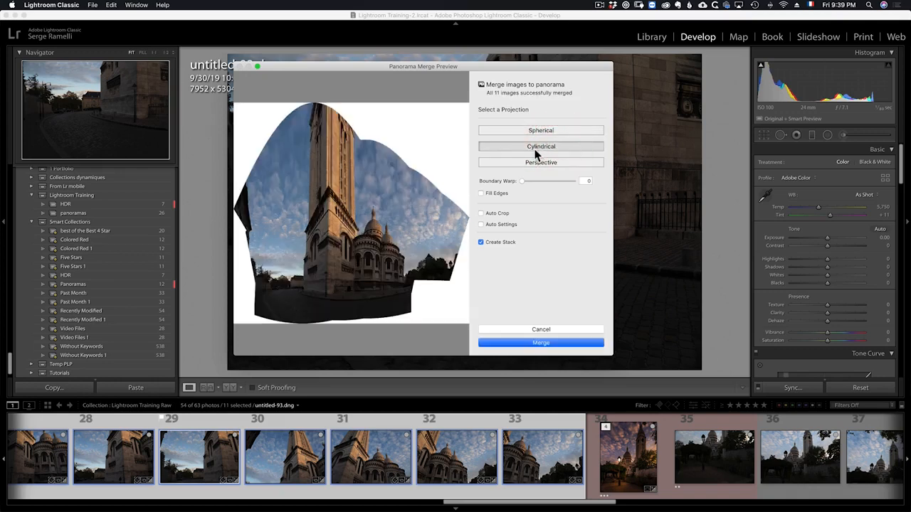
left_click(558, 133)
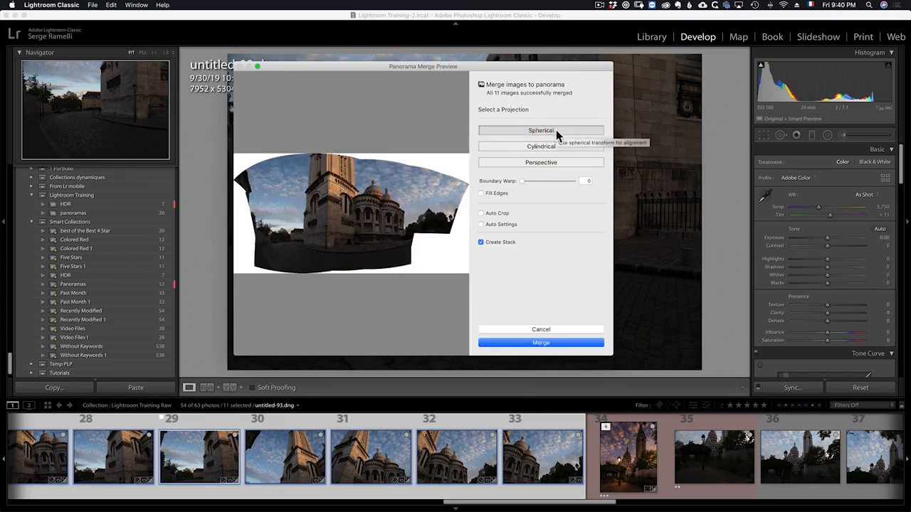
left_click(541, 342)
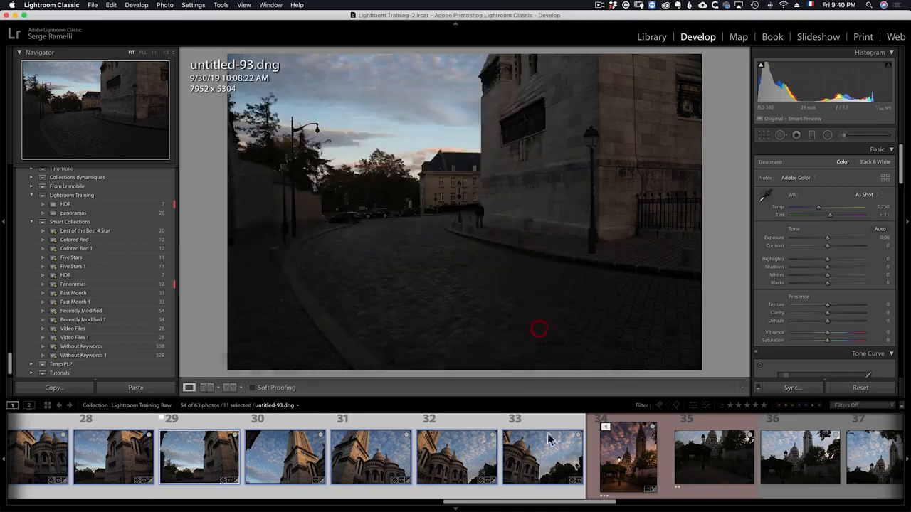
Select untitled-93-Pano.dng and crop the panorama around the church to about 12224 x 7734 pixels.
left_click_drag(507, 506, 360, 494)
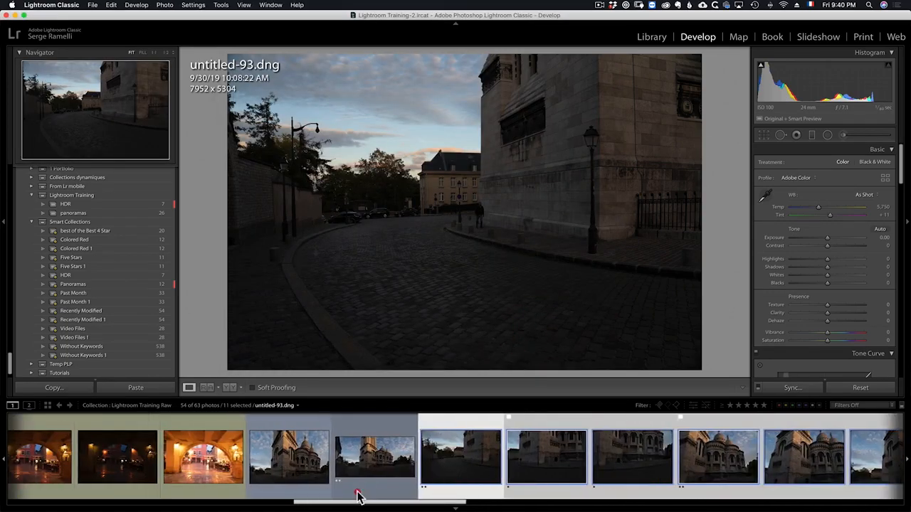
left_click(360, 432)
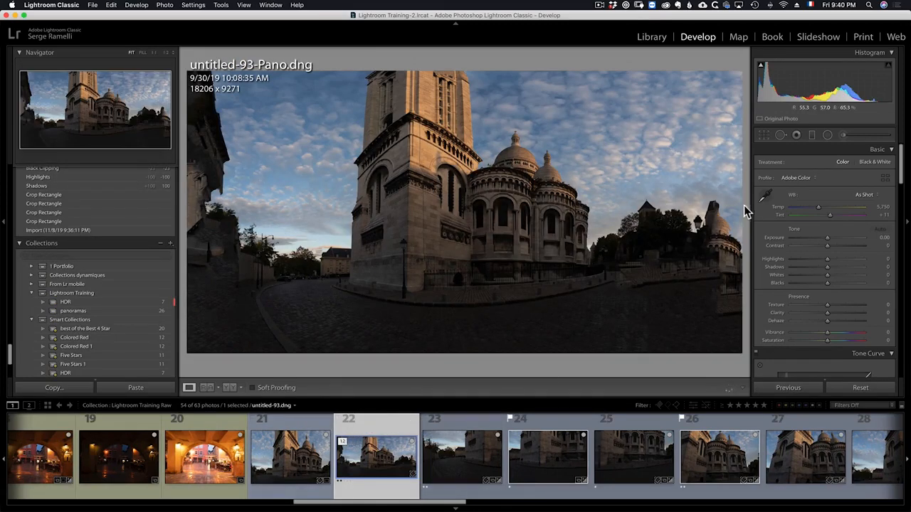
left_click(762, 135)
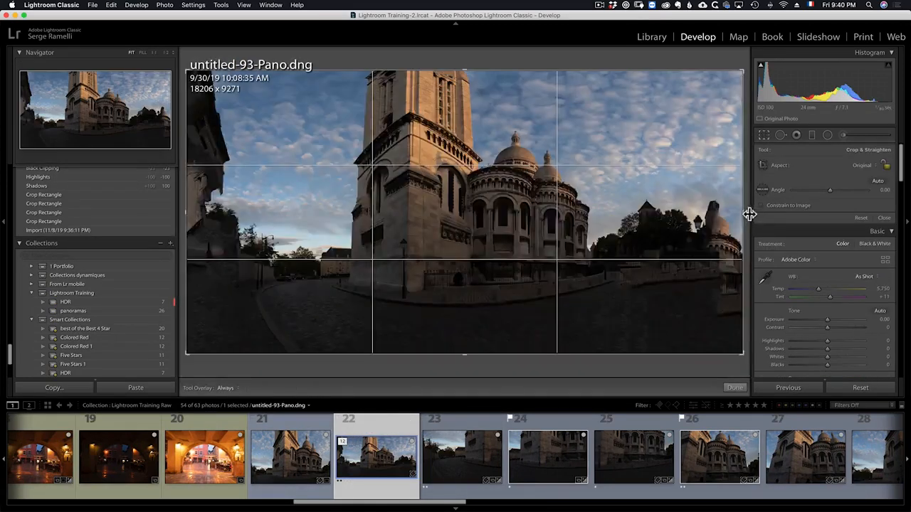
left_click_drag(741, 212, 677, 215)
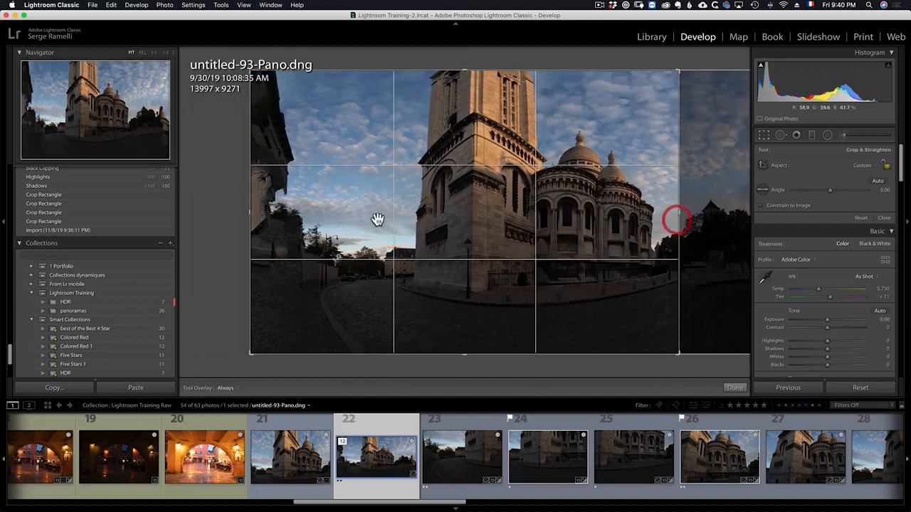
left_click_drag(249, 211, 276, 217)
left_click_drag(465, 71, 459, 85)
left_click_drag(463, 336, 462, 332)
key("Return")
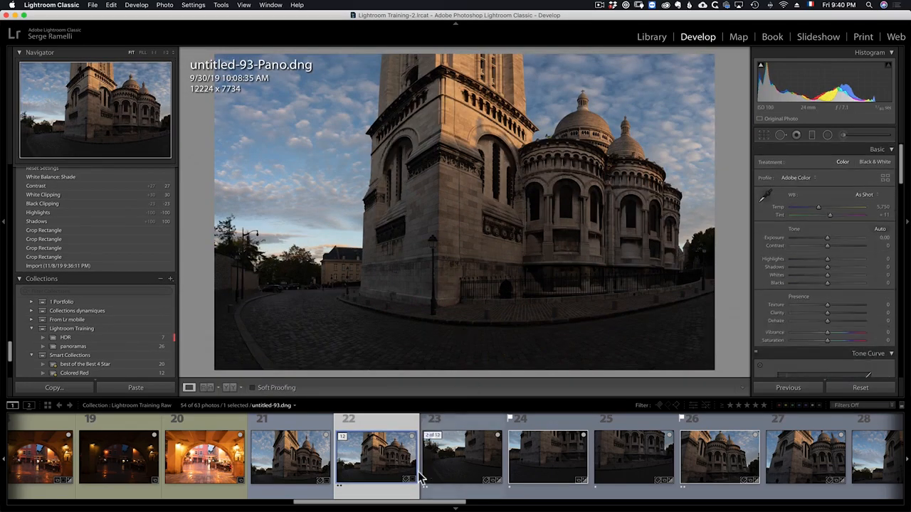
On untitled-93-Pano.dng, set Highlights to -100, Shadows to +100, Whites to +57, Blacks to -28 and Clarity to -23.
left_click(284, 431)
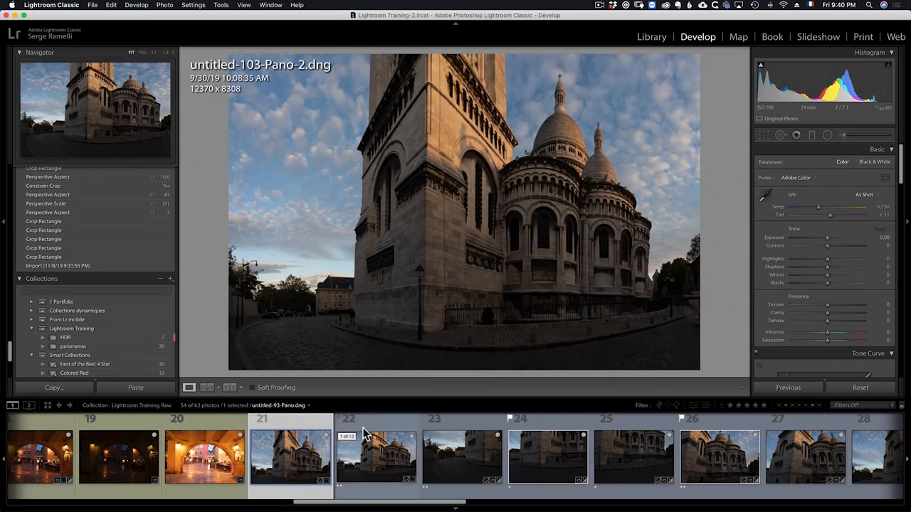
left_click(366, 432)
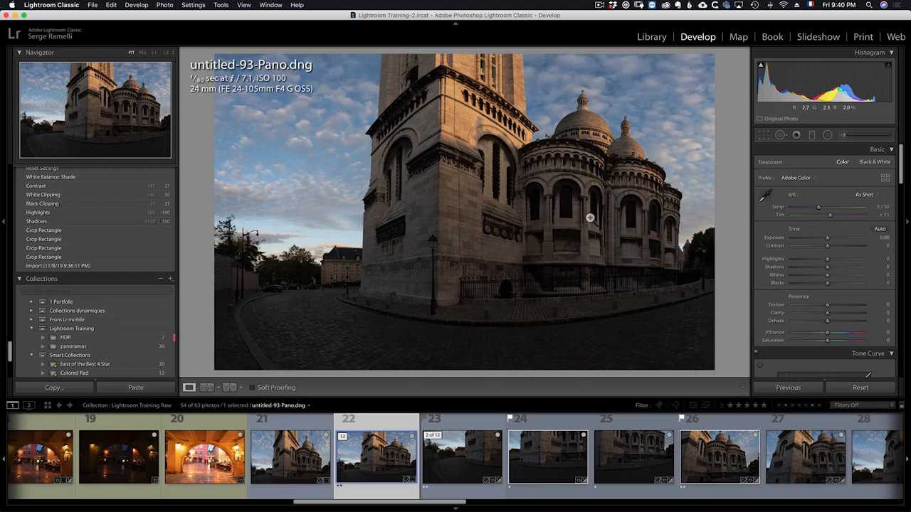
left_click_drag(840, 267, 873, 266)
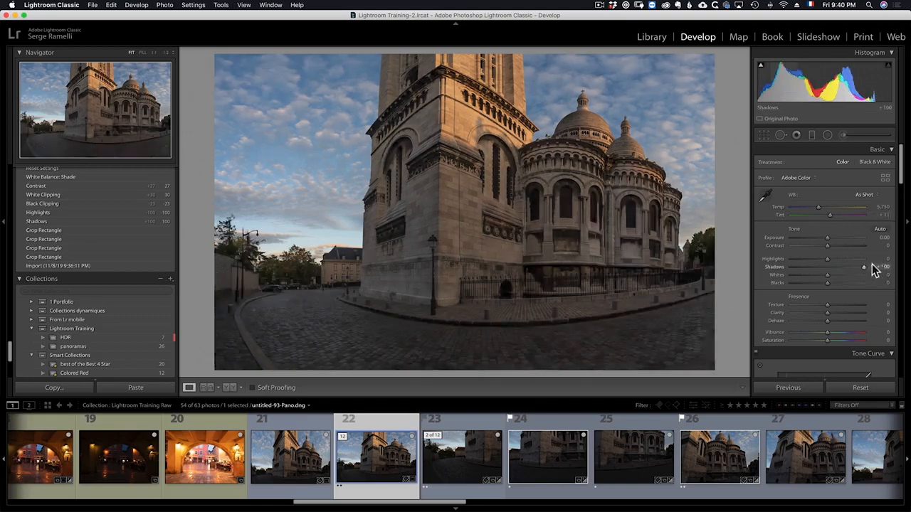
left_click_drag(808, 260, 771, 260)
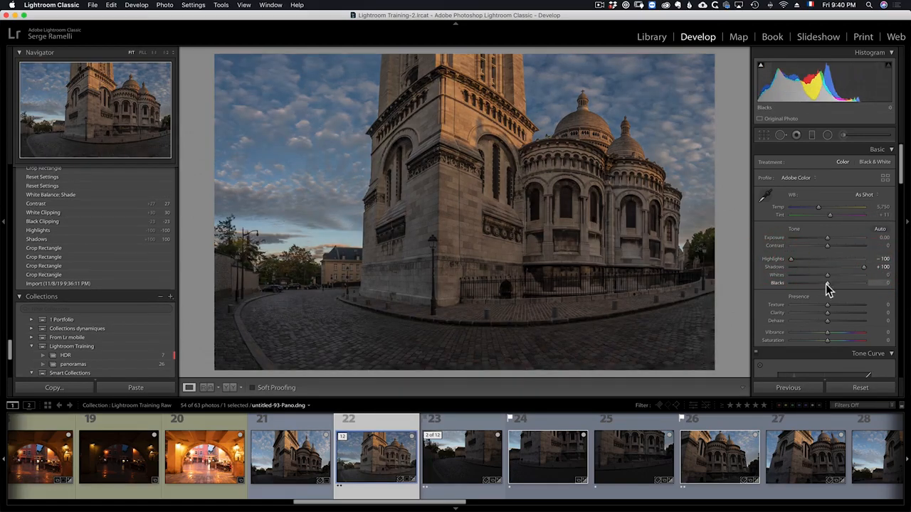
left_click_drag(827, 285, 848, 277)
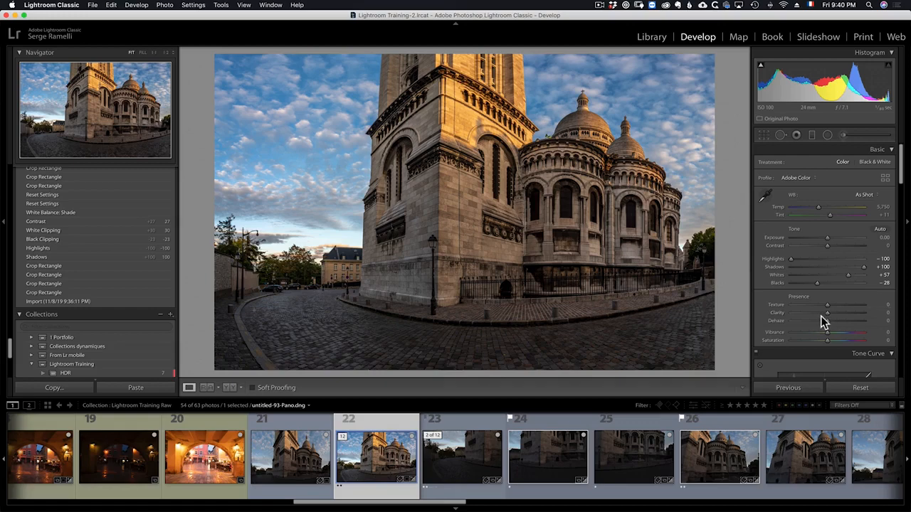
left_click(818, 313)
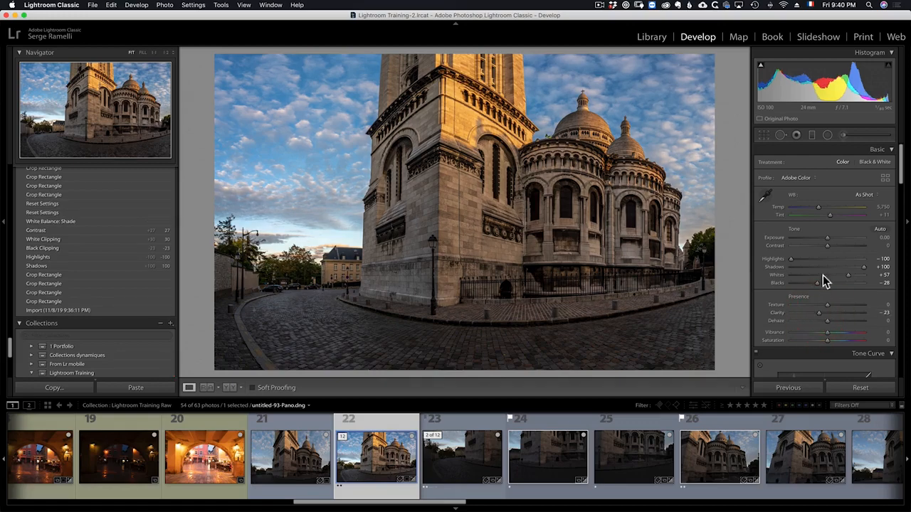
Set the white balance to Shade, refine it to Temp 7,223 and Tint +30, and set Texture to +22 and Exposure to -0.75.
left_click(864, 195)
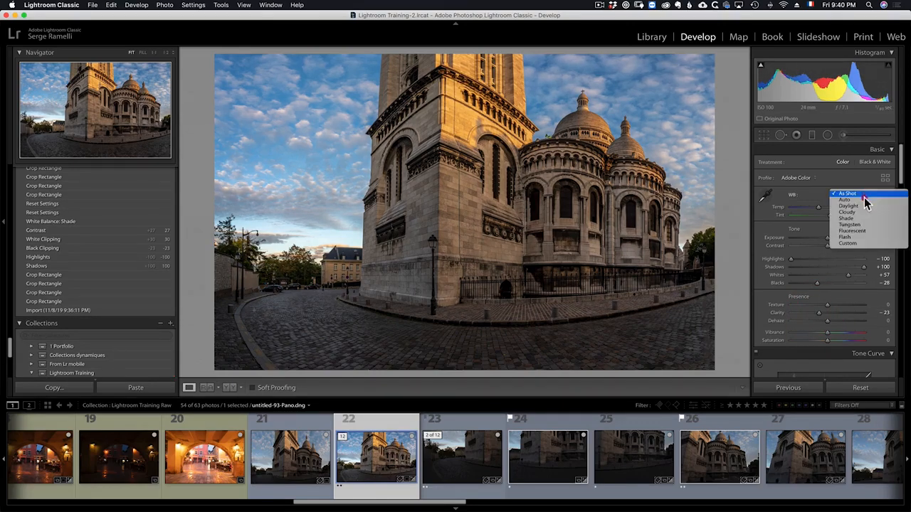
left_click(864, 222)
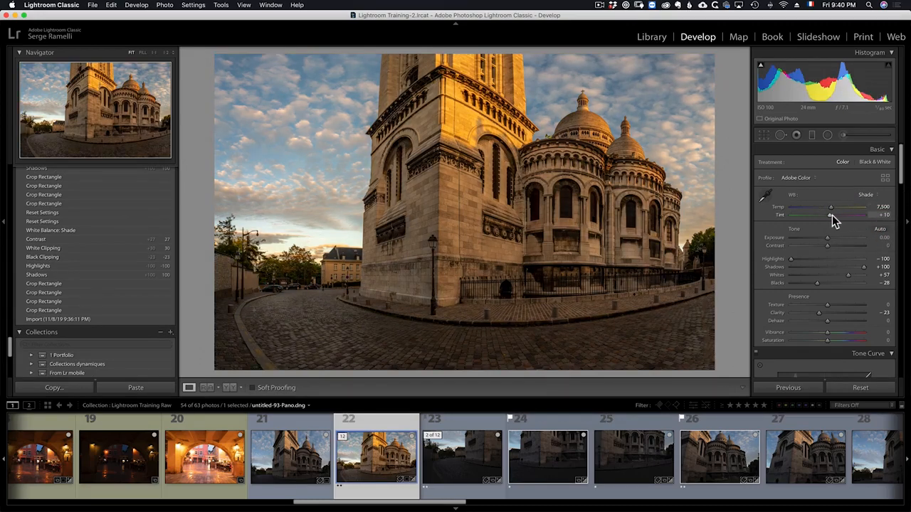
mouse_move(831, 216)
left_mouse_down()
mouse_move(824, 242)
mouse_move(829, 211)
left_mouse_up()
left_click_drag(831, 212, 831, 213)
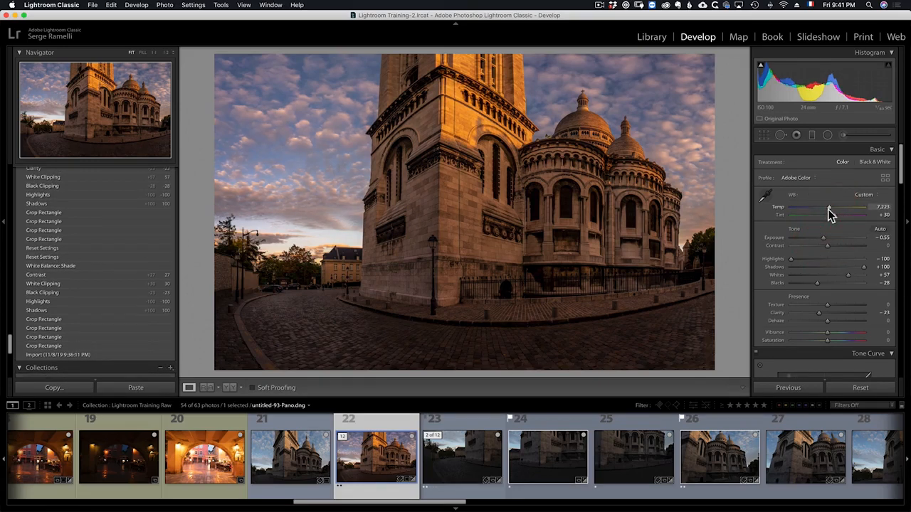
left_click_drag(833, 305, 838, 311)
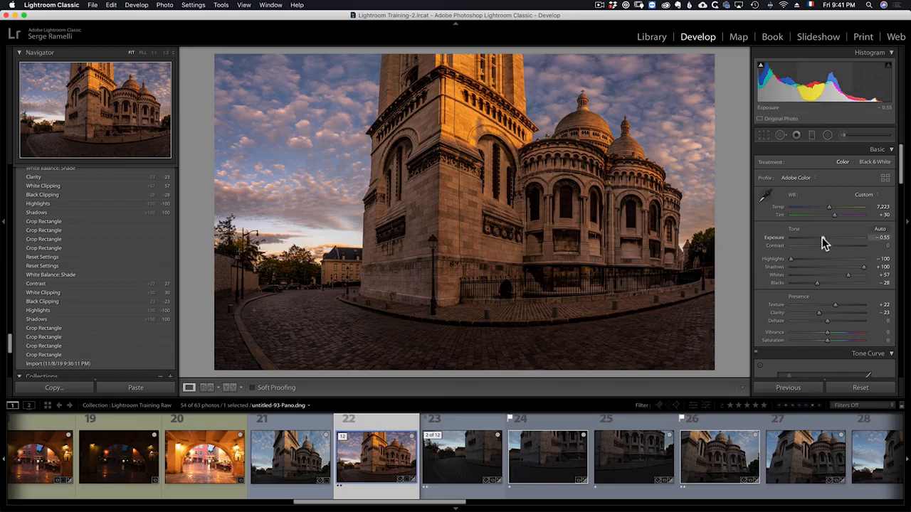
left_click_drag(822, 242, 821, 242)
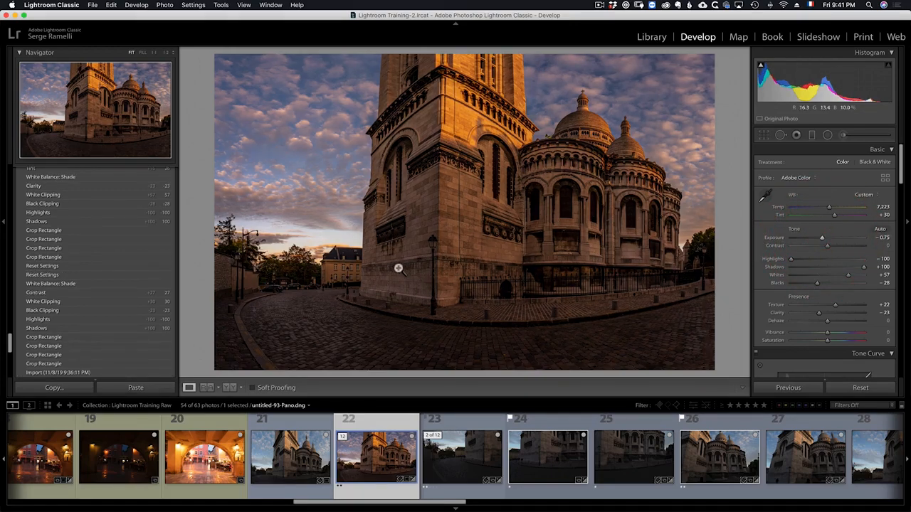
Add a radial filter over the glass of the street lamp at the tower's corner, with Exposure 4.00 and Temp 50.
left_click(429, 243)
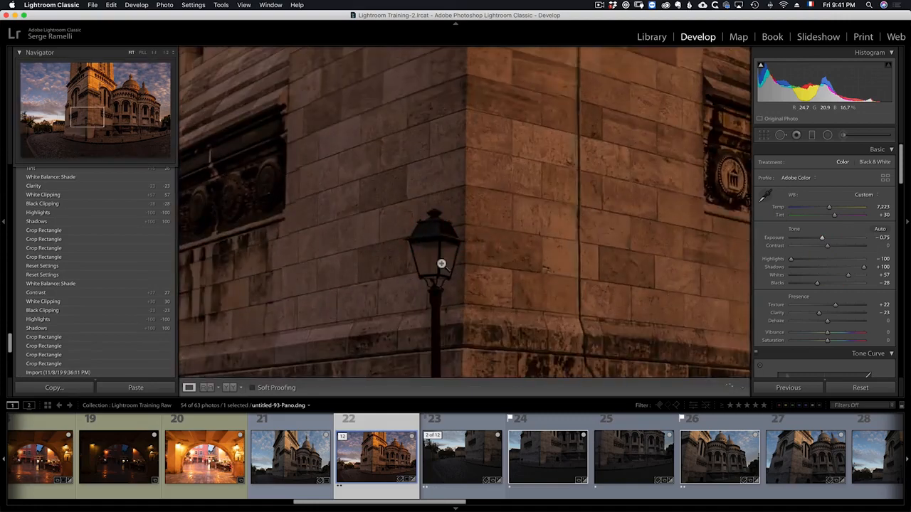
left_click(442, 264)
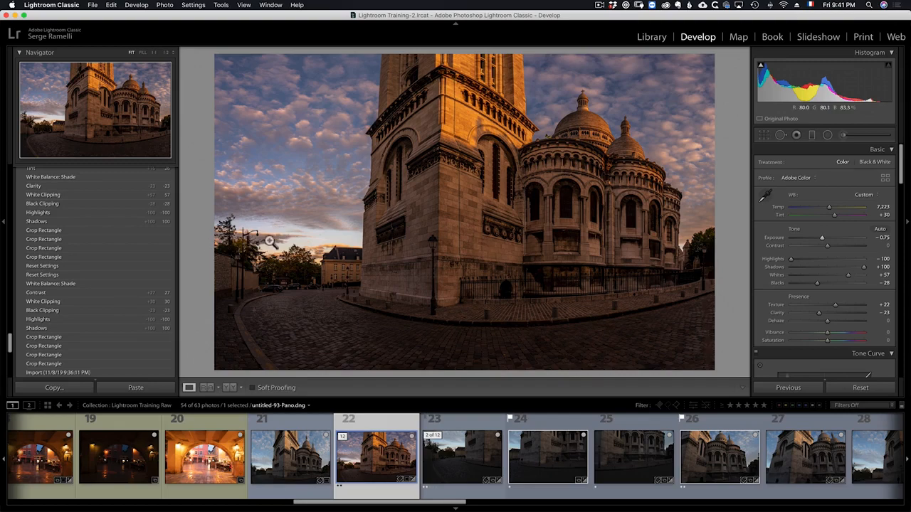
left_click(432, 244)
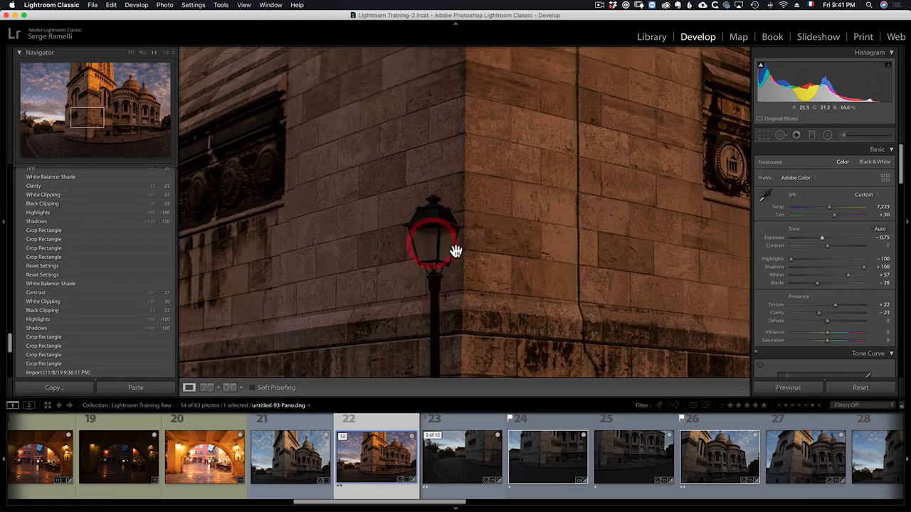
left_click(827, 135)
left_click_drag(432, 247, 450, 263)
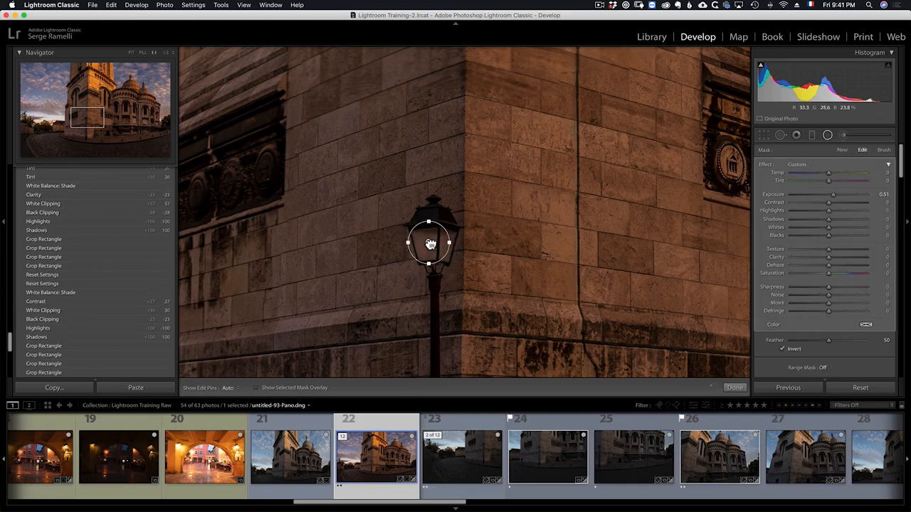
left_click_drag(847, 195, 894, 197)
left_click(849, 174)
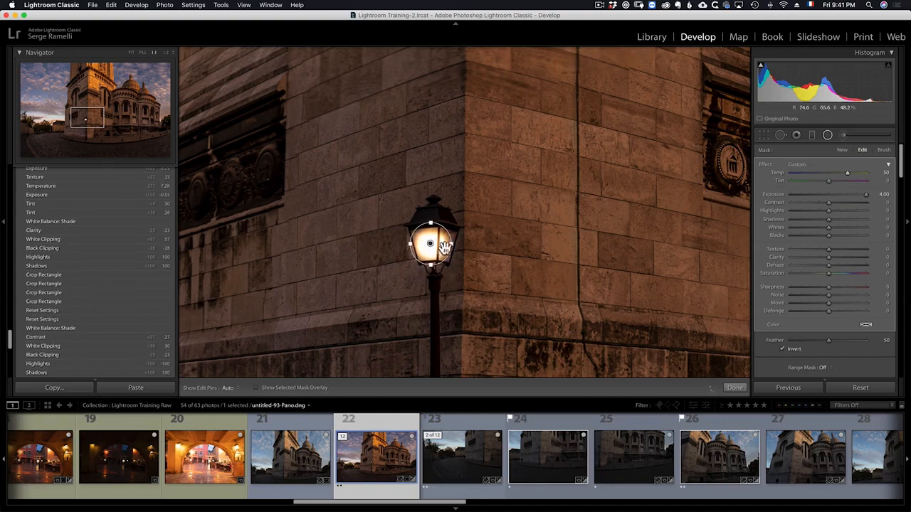
Limit the lamp's radial filter with a Luminance range mask of 19/100 and finish editing the filter.
scroll(829, 313, "down", 2)
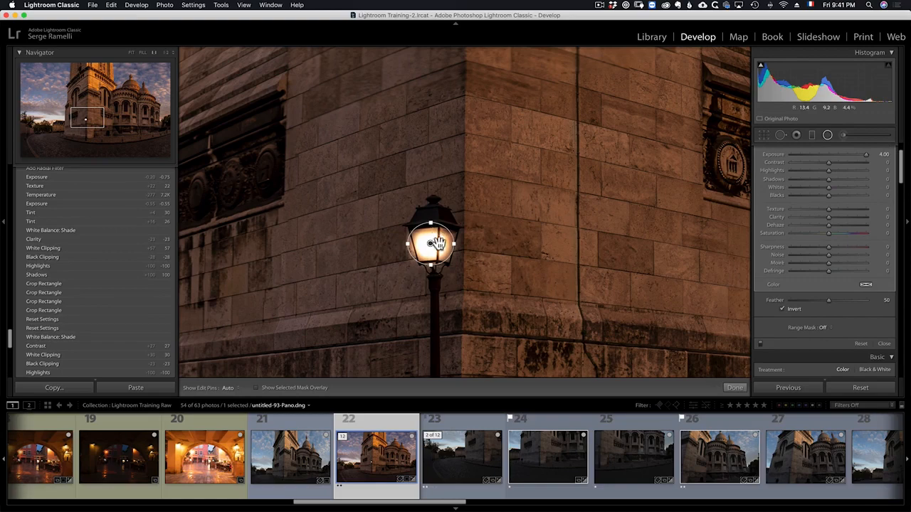
left_click(825, 328)
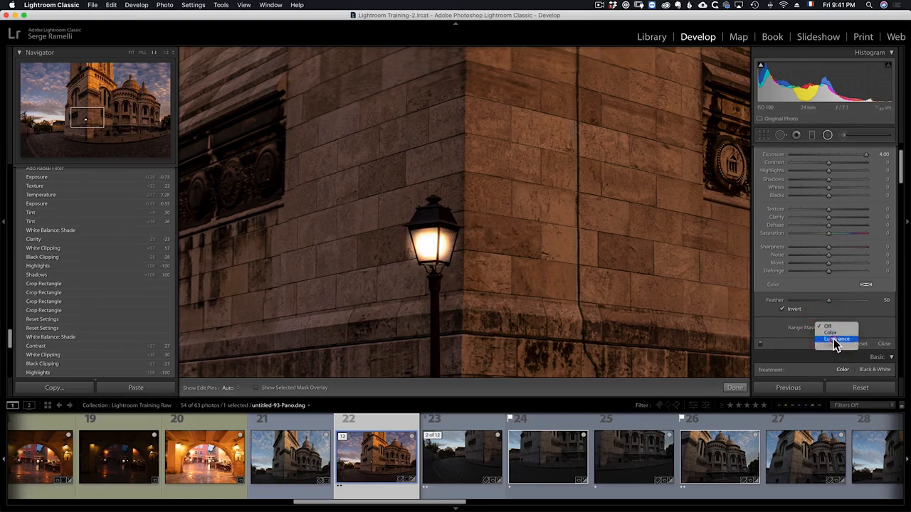
left_click(832, 339)
left_click_drag(792, 353, 815, 352)
left_click(734, 387)
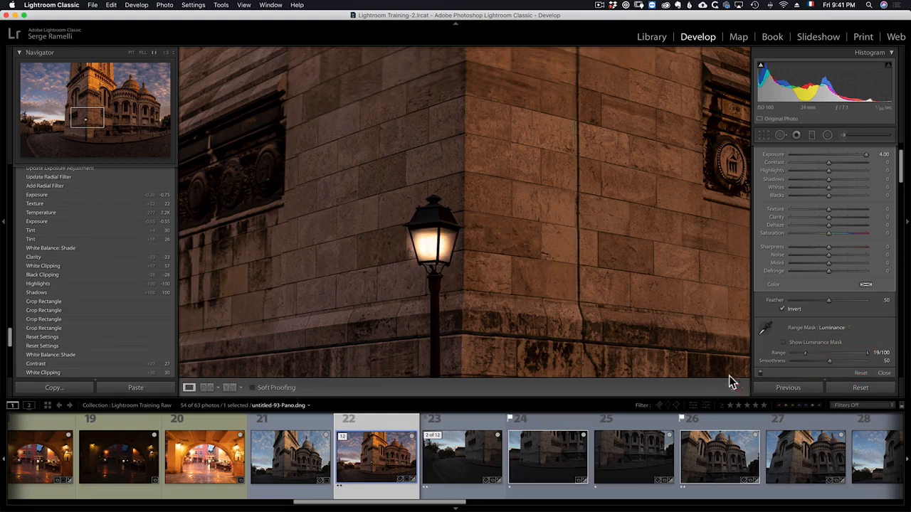
Examine the lit street lamp and the rest of the panorama at full view, 2:1 and 1:4 zoom.
left_click(484, 272)
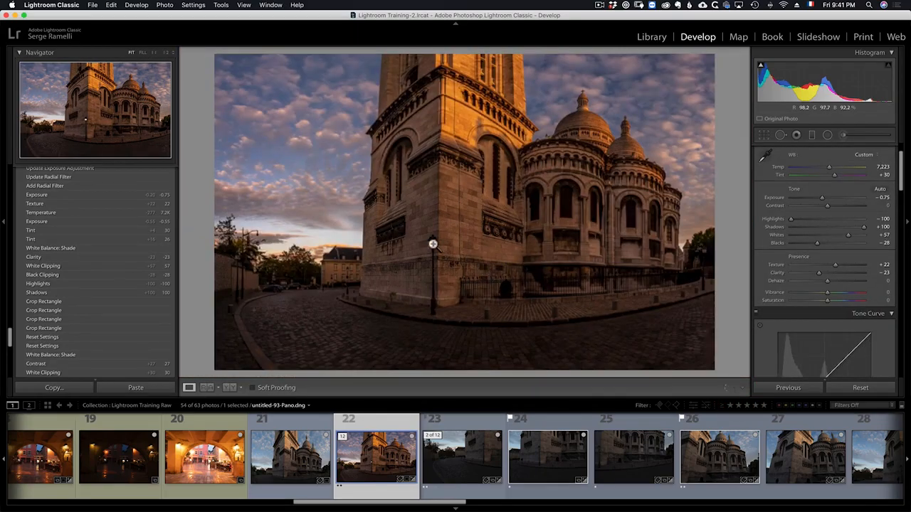
left_click(433, 244)
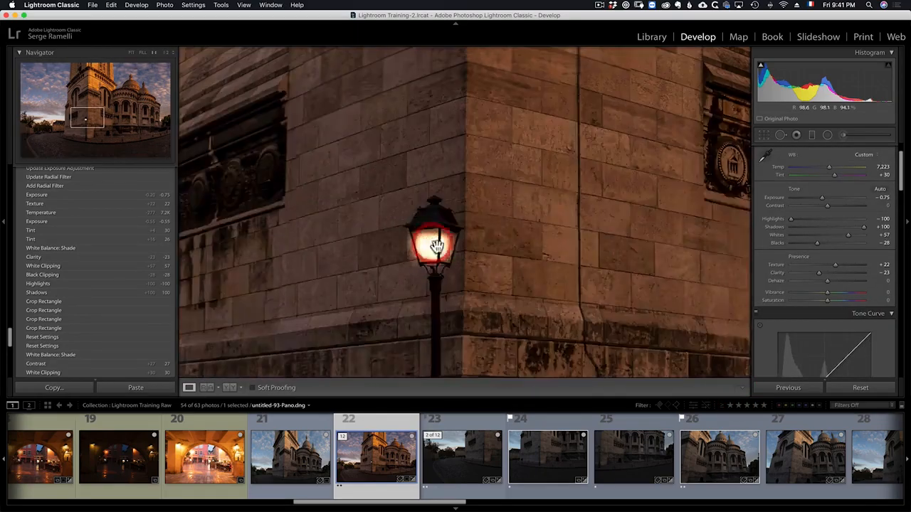
left_click(172, 52)
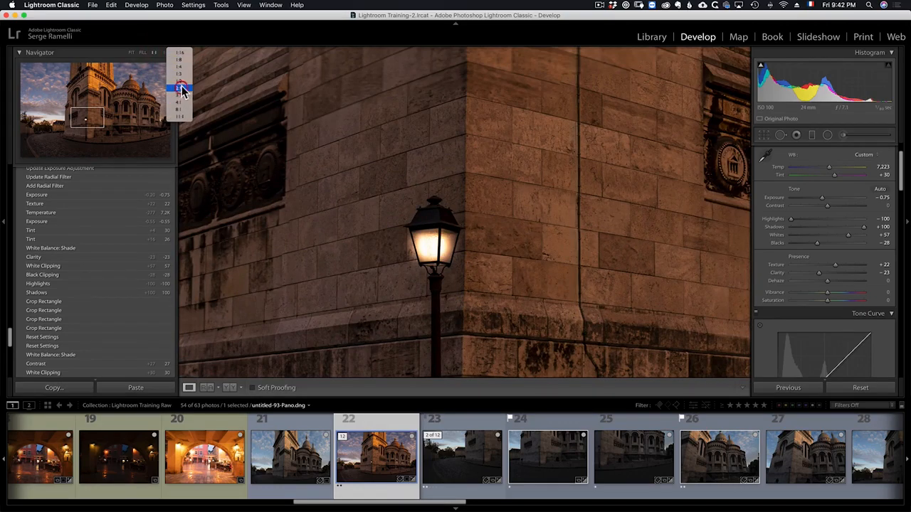
left_click(178, 88)
left_click(173, 53)
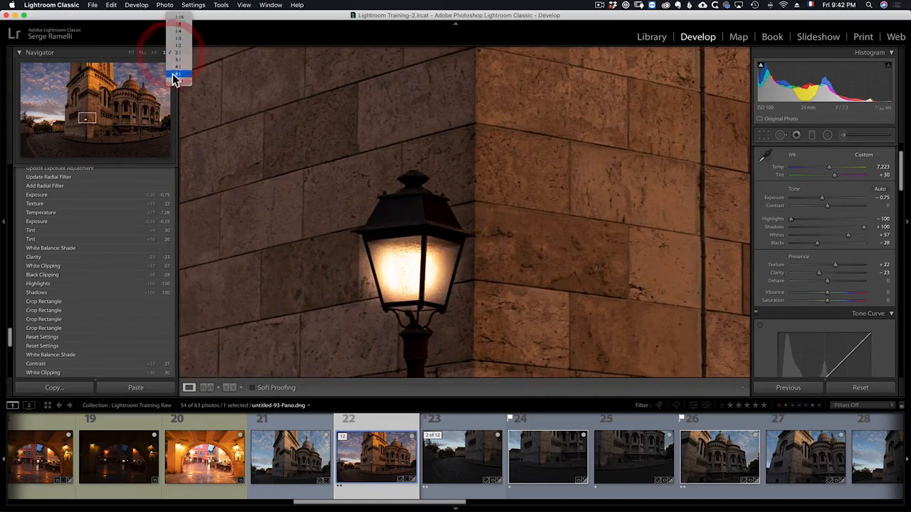
left_click(178, 32)
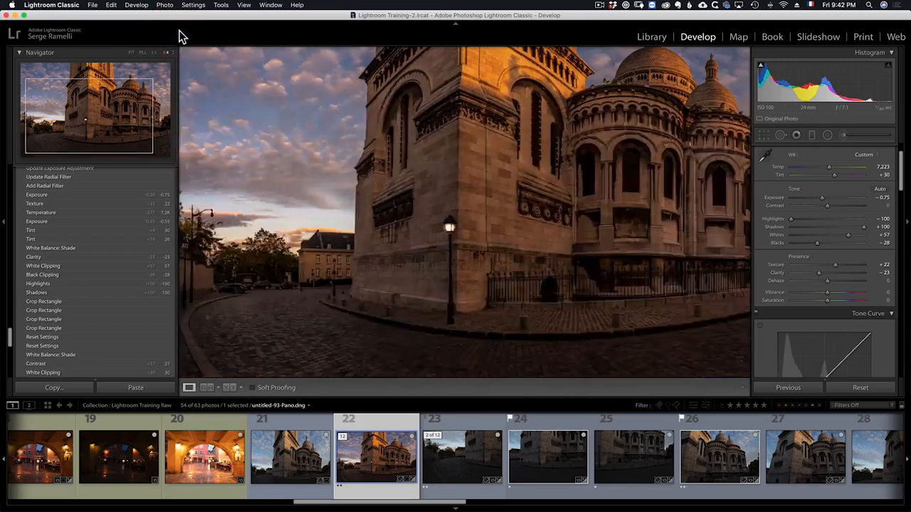
left_click_drag(128, 109, 156, 130)
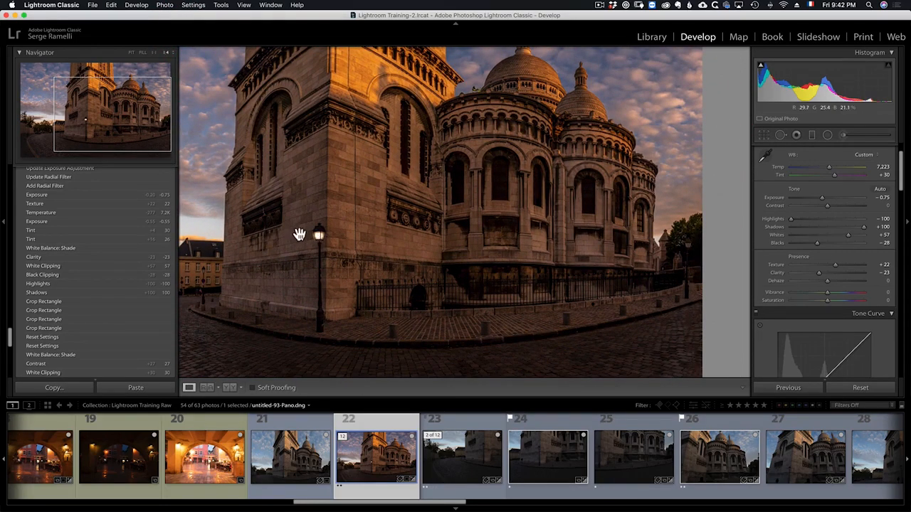
Duplicate the corner lamp's radial filter and place the copy over the street lamp by the trees beyond the church railing.
left_click(165, 55)
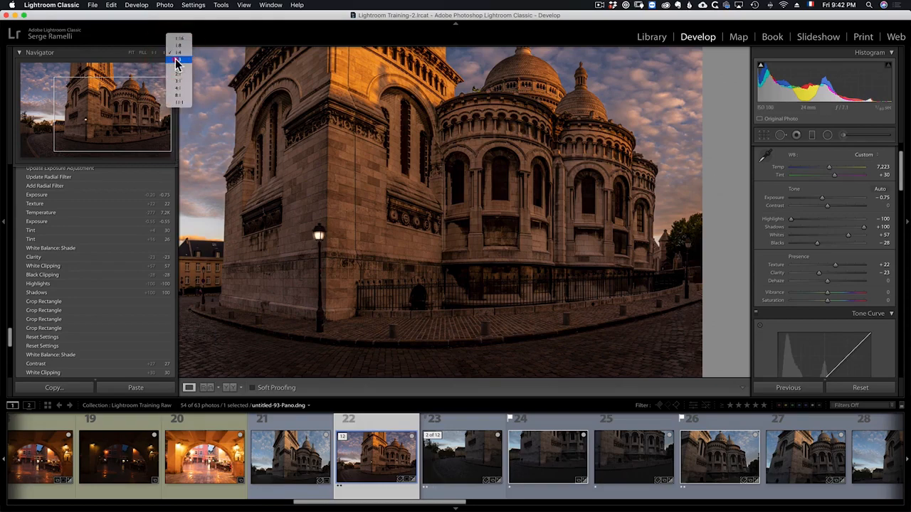
left_click(171, 48)
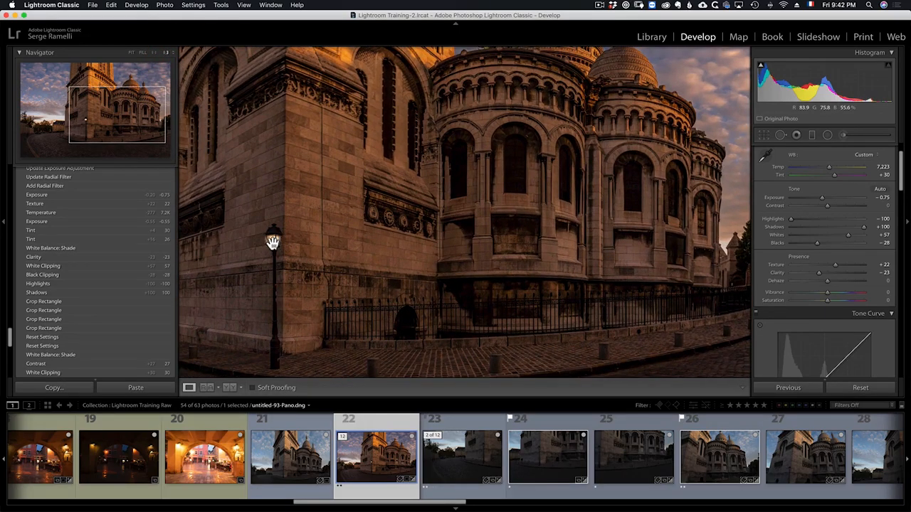
left_click(827, 135)
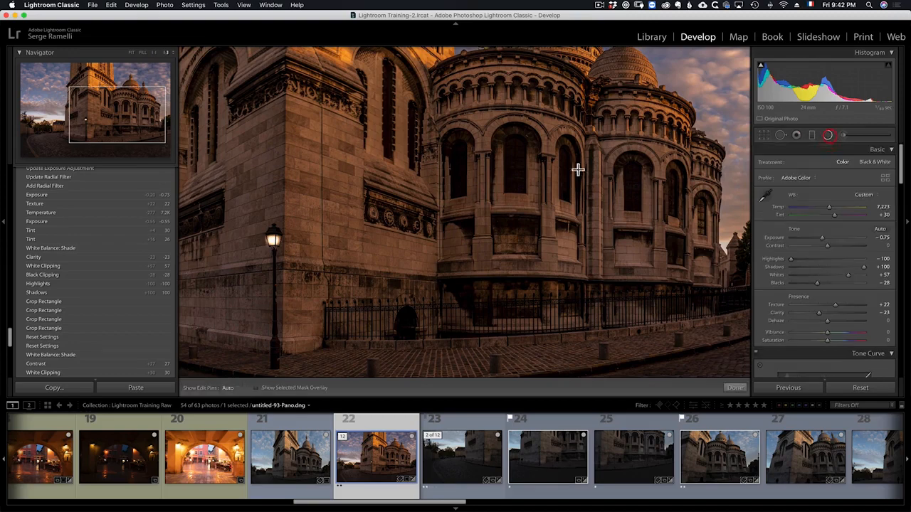
left_click(272, 241)
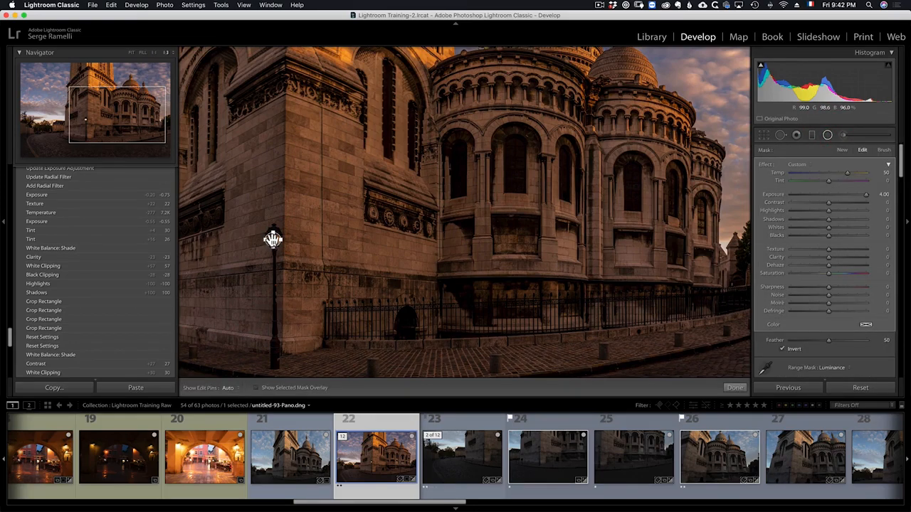
left_click_drag(441, 302, 406, 306)
right_click(239, 242)
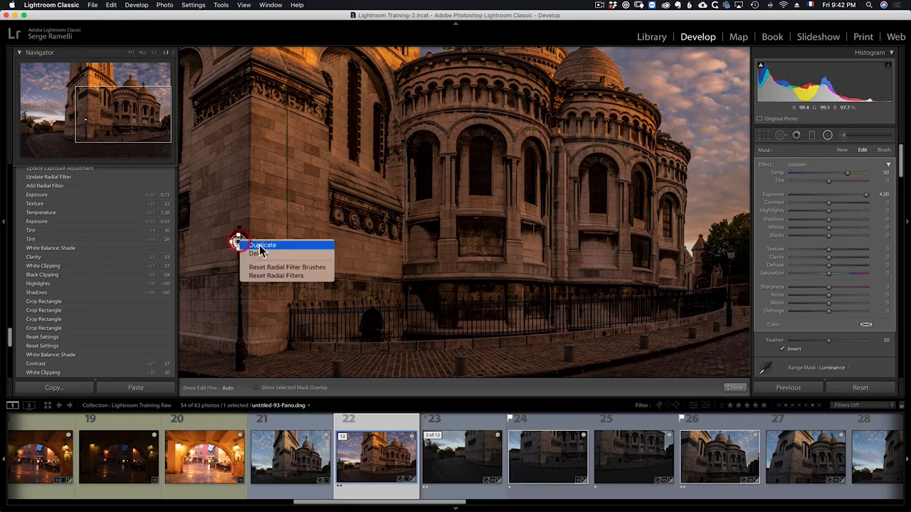
left_click(261, 245)
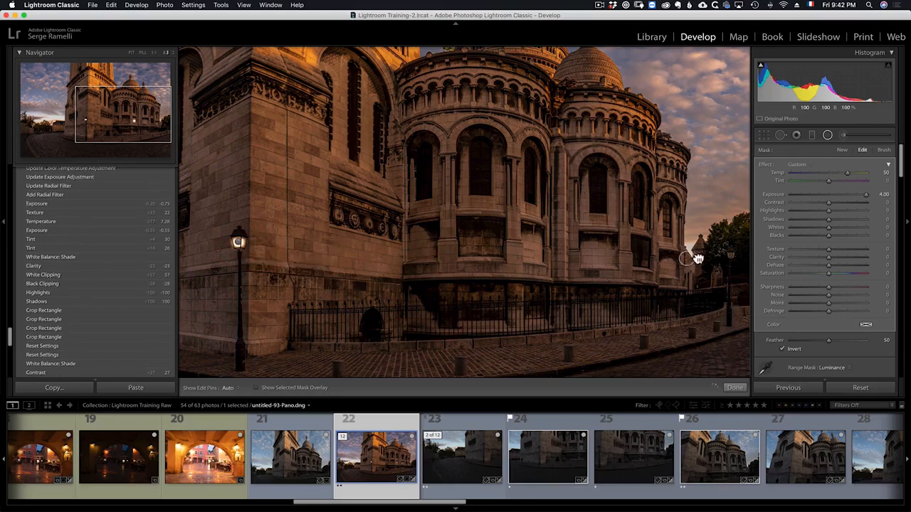
left_click_drag(726, 257, 732, 254)
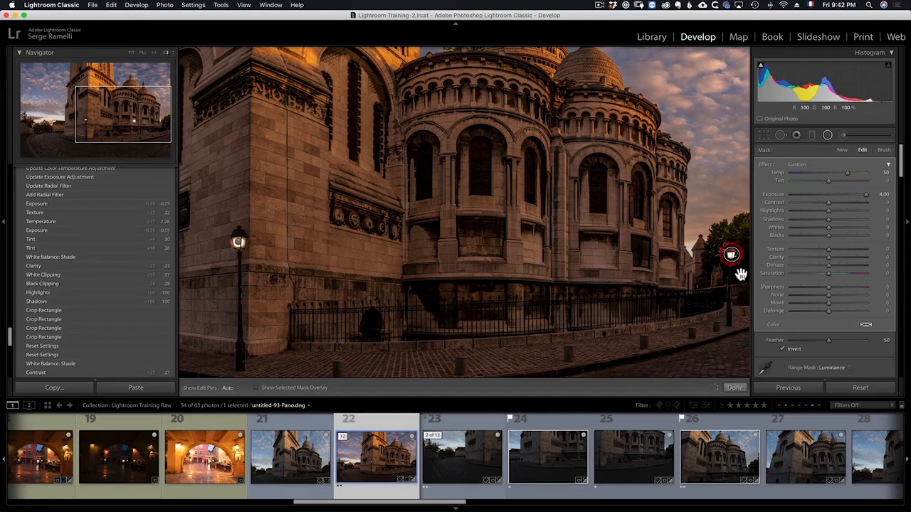
Narrow the duplicated radial filter to fit the lantern of the street lamp by the trees.
left_click(173, 53)
left_click(177, 74)
left_click_drag(338, 151, 256, 125)
left_click_drag(379, 121, 408, 155)
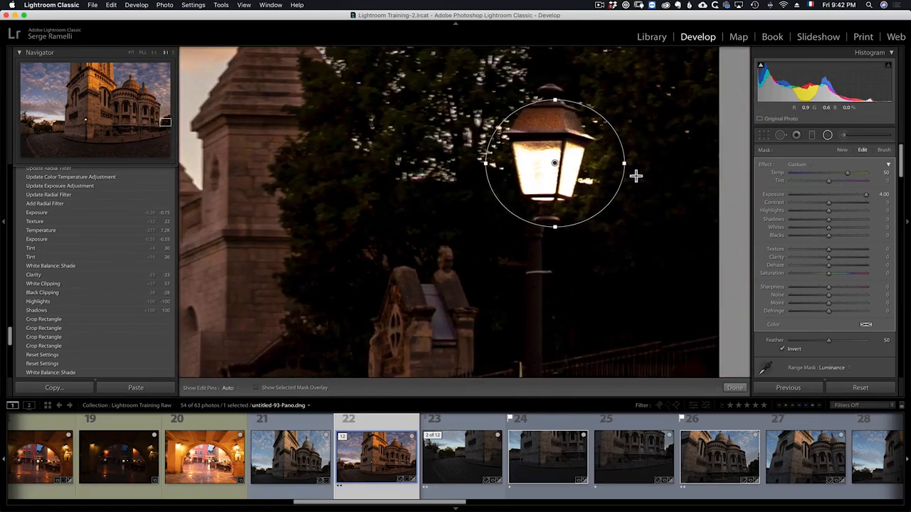
left_click_drag(626, 163, 606, 163)
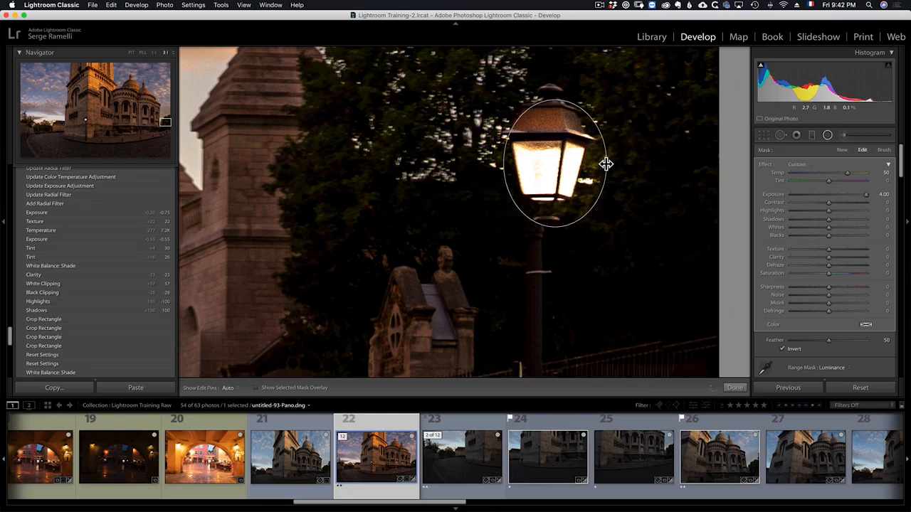
left_click(412, 224)
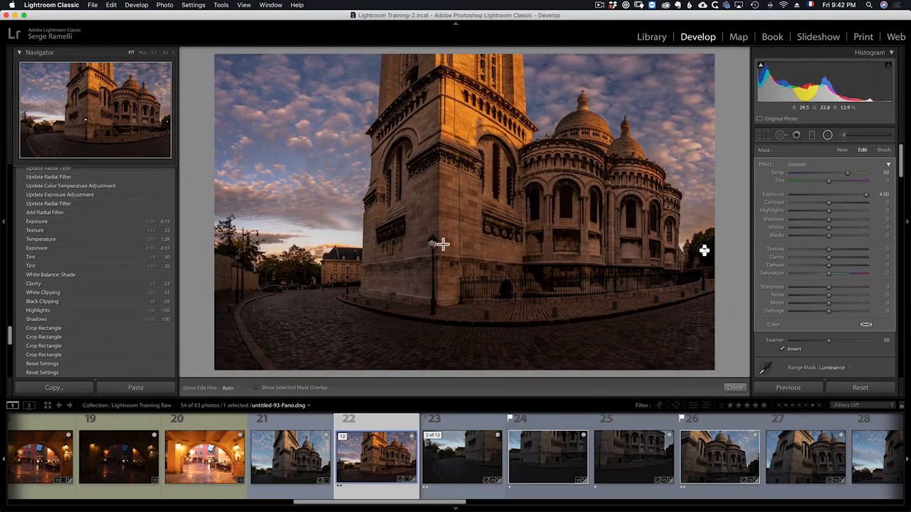
Duplicate the corner lamp's radial filter again and place the copy over the street lamp in front of the distant building.
right_click(432, 244)
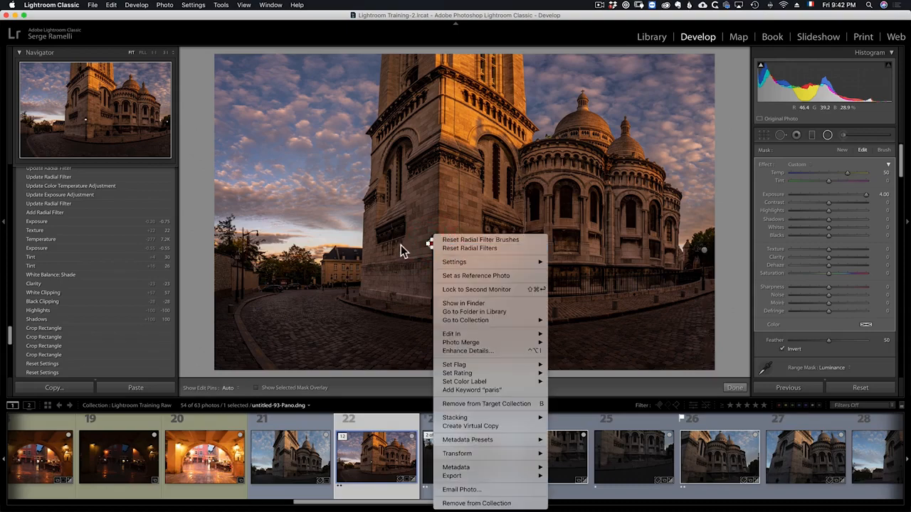
left_click(404, 251)
left_click(432, 244)
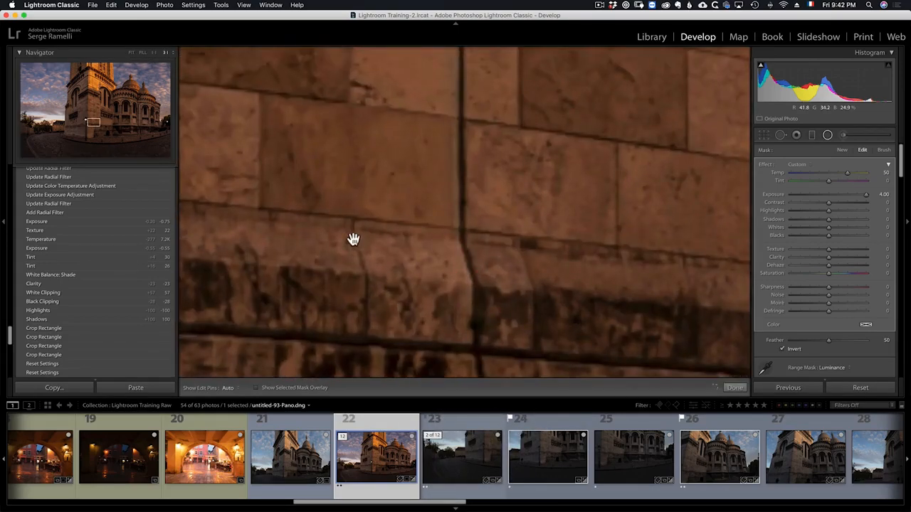
left_click(171, 52)
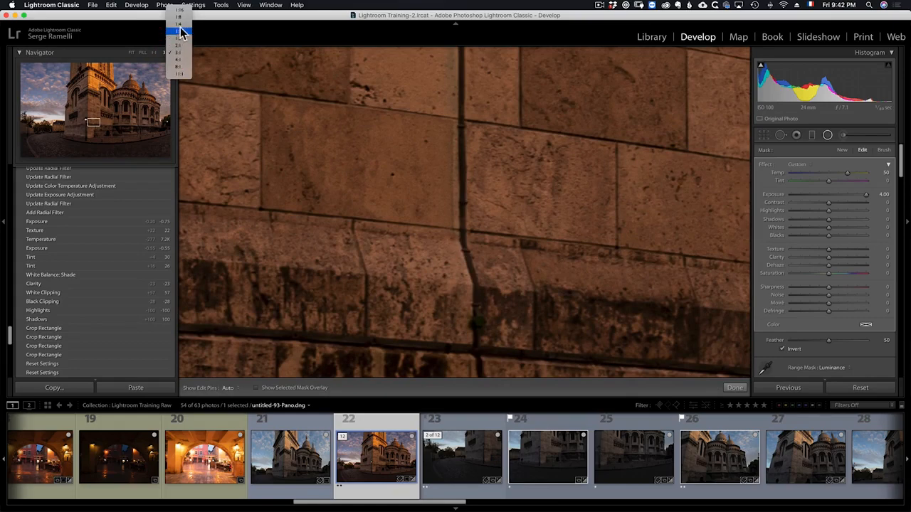
left_click(181, 37)
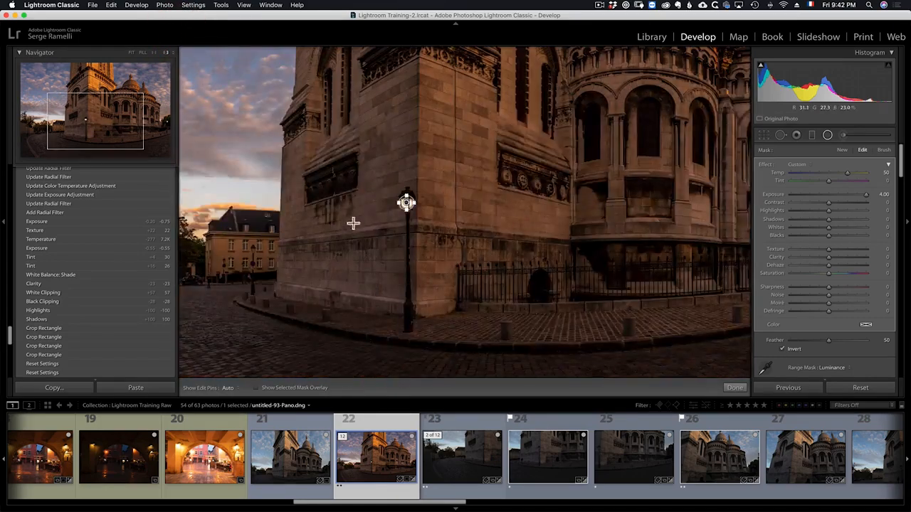
right_click(407, 202)
left_click(430, 207)
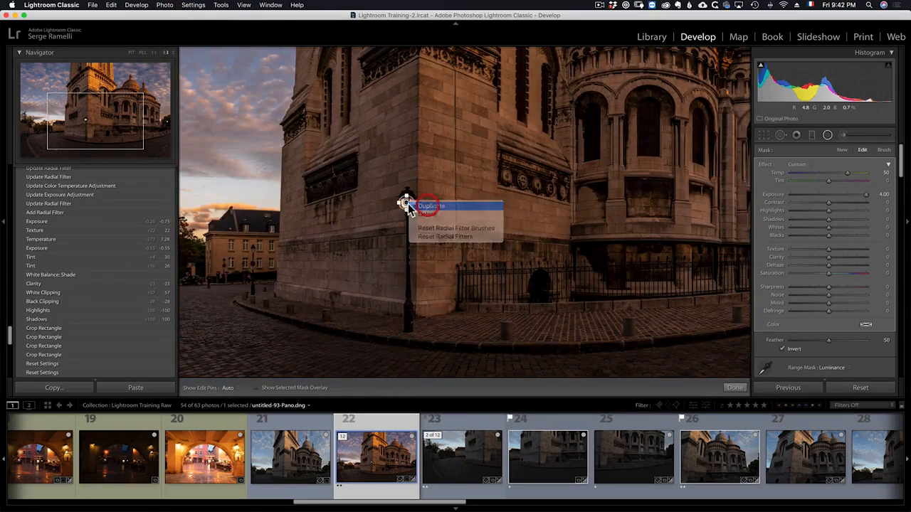
left_click_drag(251, 251, 251, 251)
Shrink the copied radial filter to a narrow ellipse and centre it on the lantern in front of the distant building.
left_click(166, 53)
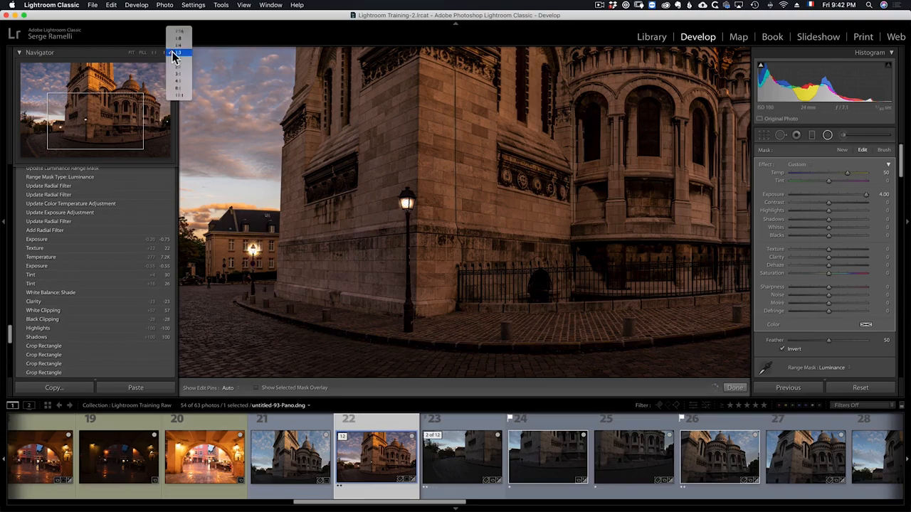
left_click(178, 75)
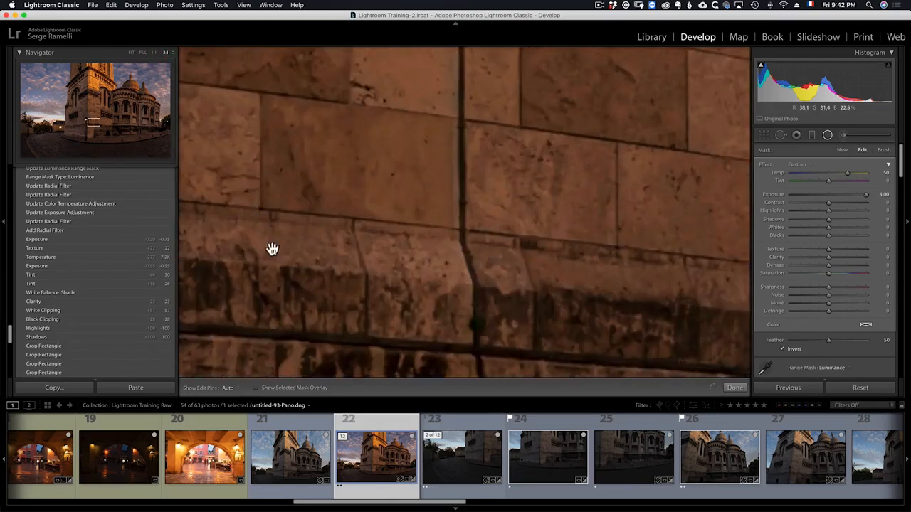
left_click_drag(271, 248, 546, 180)
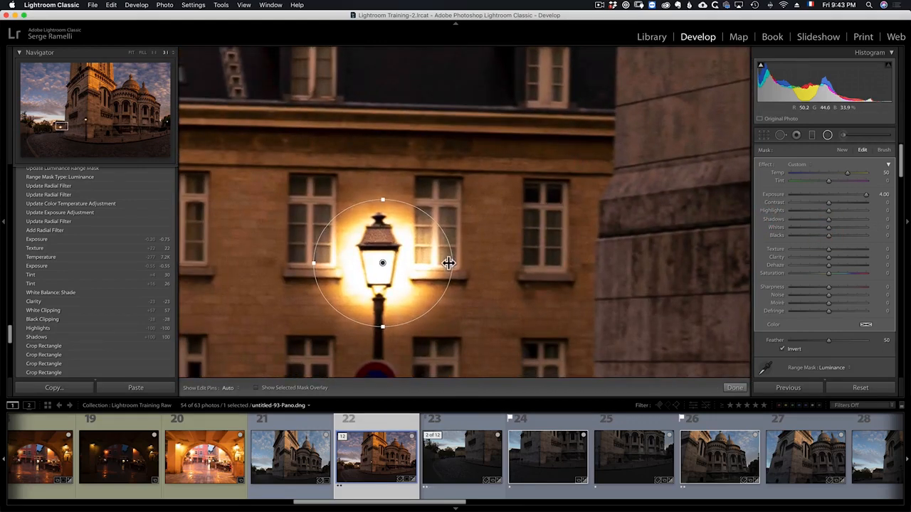
left_click_drag(420, 263, 396, 260)
left_click_drag(382, 200, 378, 220)
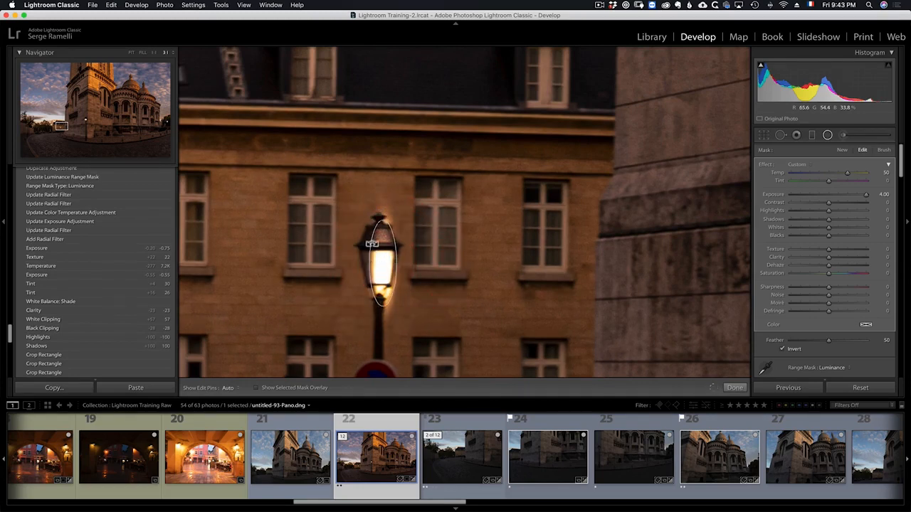
left_click_drag(368, 264, 383, 260)
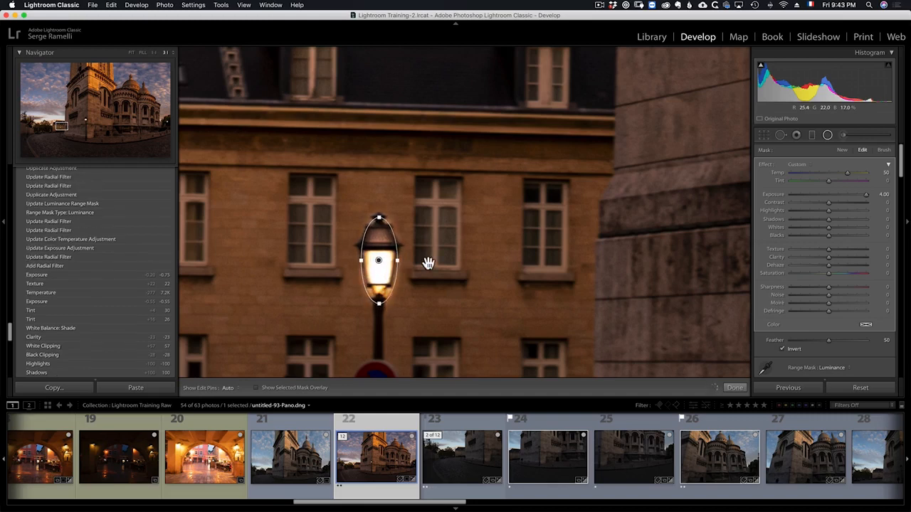
left_click(430, 264)
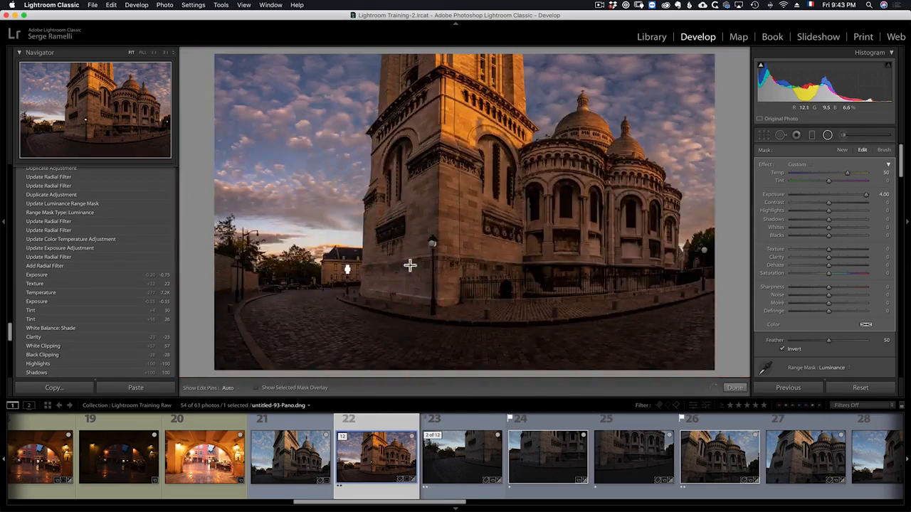
Duplicate that lantern's radial filter, move the copy onto the small lamp beside the no-parking sign and shrink it to fit.
left_click(384, 268)
left_click_drag(383, 266, 805, 226)
left_click(166, 53)
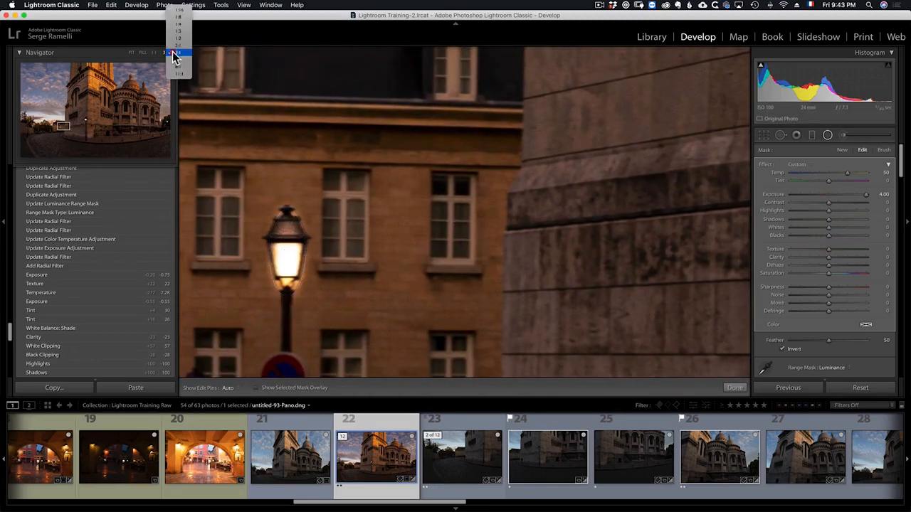
left_click(179, 27)
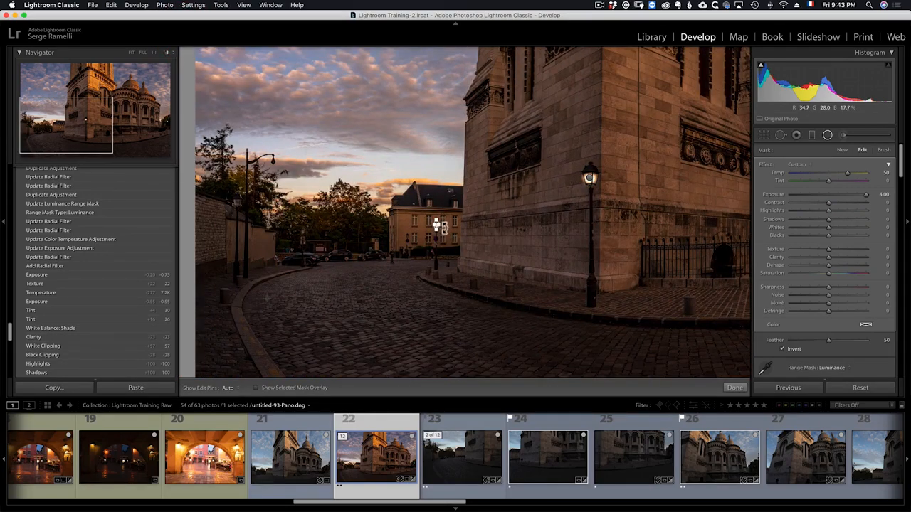
left_click(168, 53)
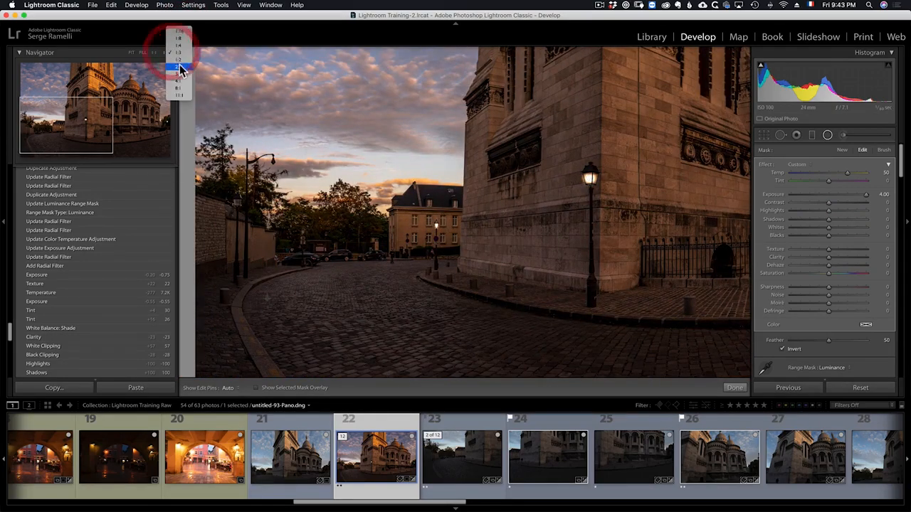
left_click(180, 68)
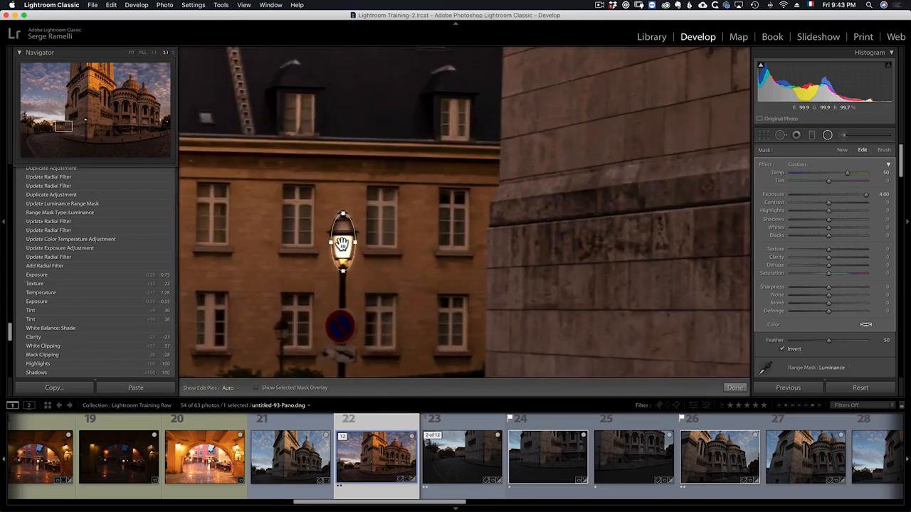
right_click(342, 244)
left_click(370, 249)
left_click_drag(342, 244, 281, 334)
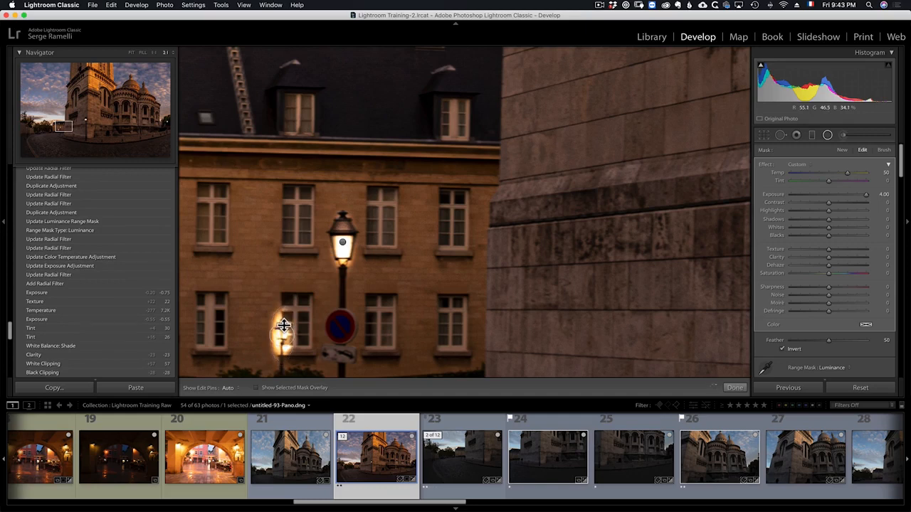
left_click_drag(284, 328, 291, 336)
Duplicate the building lantern's radial filter again and place the copy over the street lamp beside the stone wall across the street.
left_click(342, 243)
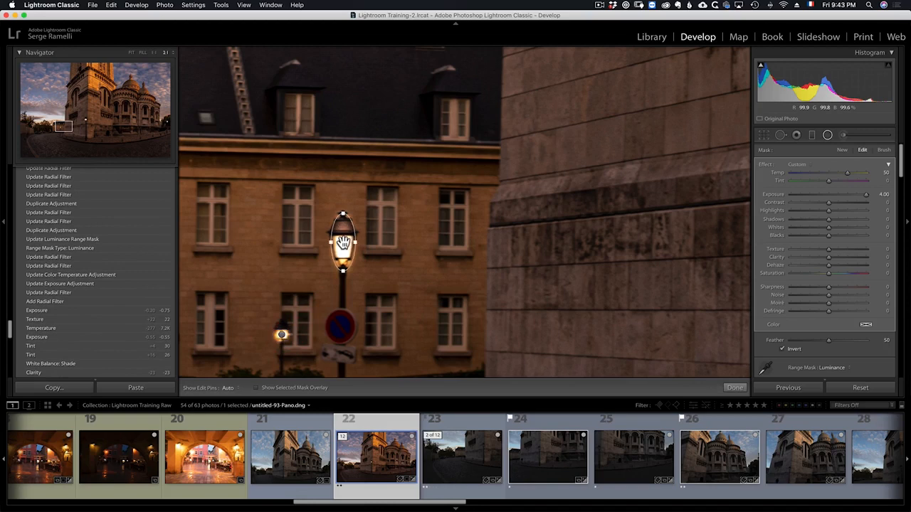
right_click(344, 246)
left_click(365, 246)
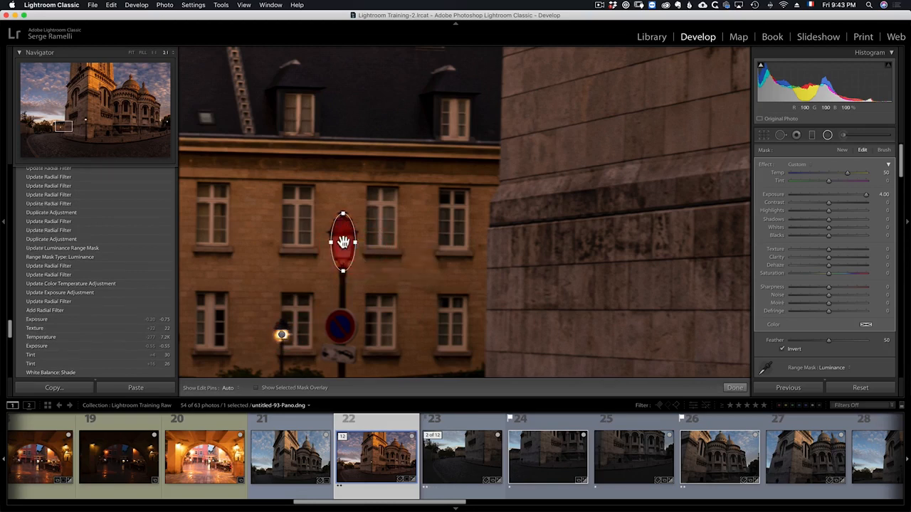
left_click_drag(342, 242, 243, 244)
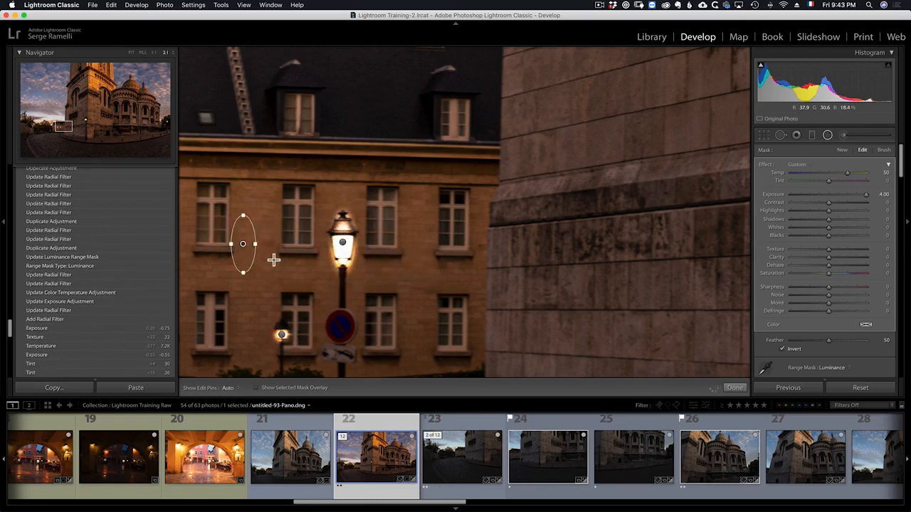
left_click(169, 53)
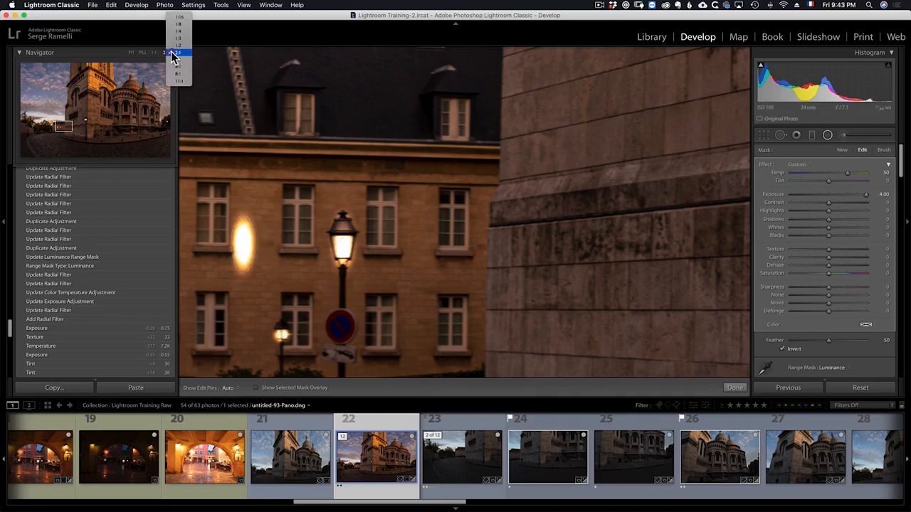
left_click(183, 45)
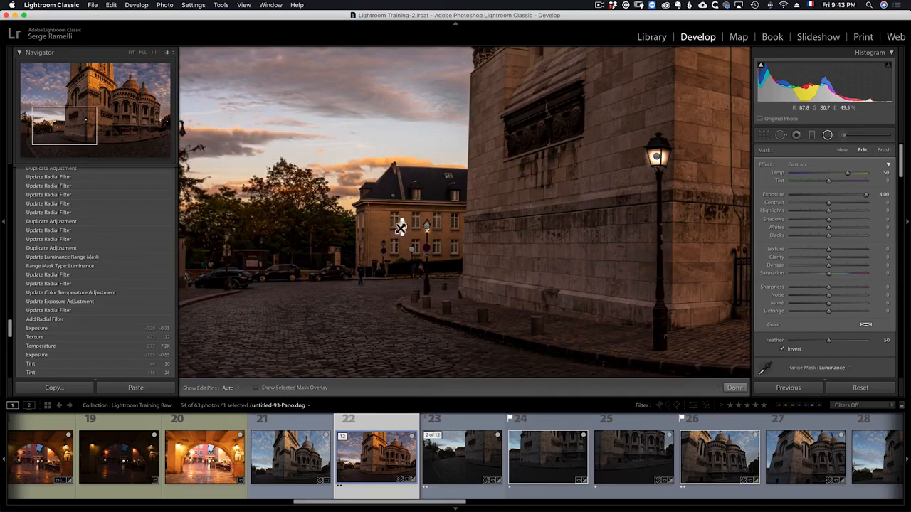
left_click_drag(401, 227, 254, 240)
left_click_drag(349, 252, 292, 244)
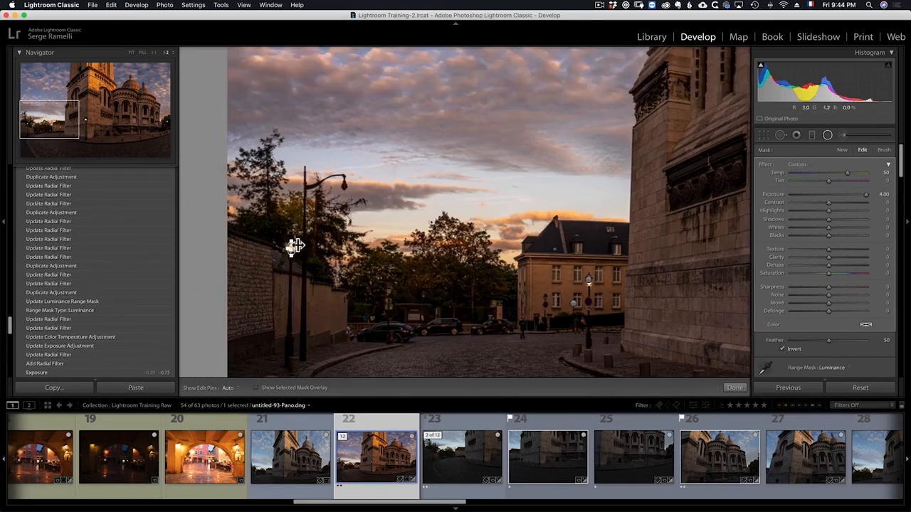
key("super+equal")
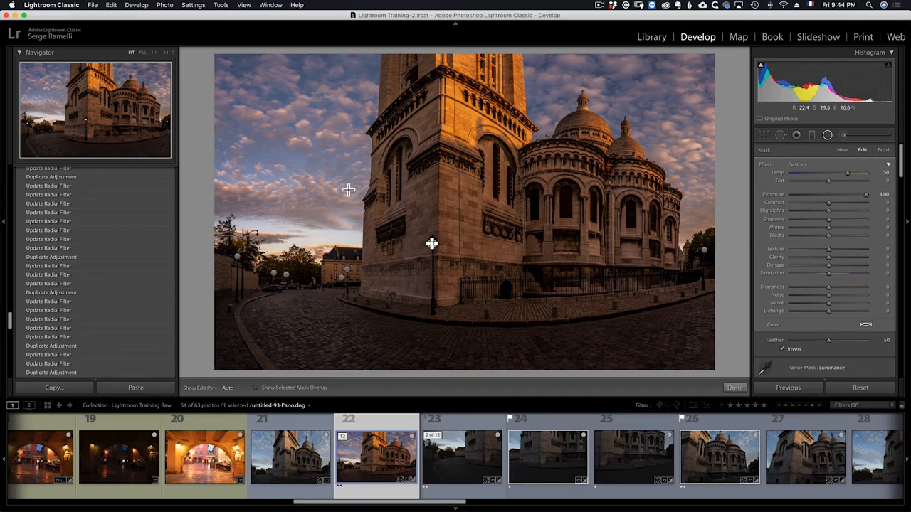
Add a tall radial filter around the corner street lamp's post and nearby wall, with Temp 28 and Exposure 0.35.
left_click_drag(432, 264, 455, 327)
left_click_drag(437, 271, 435, 292)
left_click(838, 173)
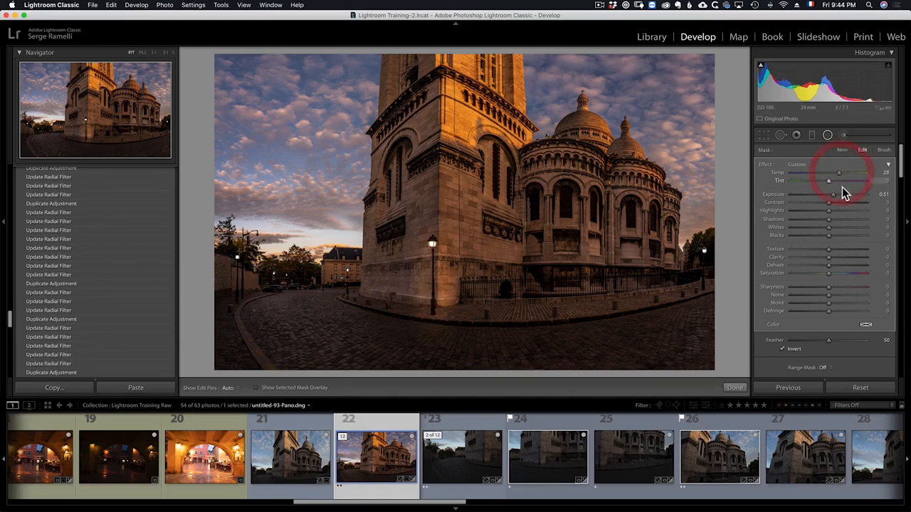
left_click_drag(833, 198, 832, 198)
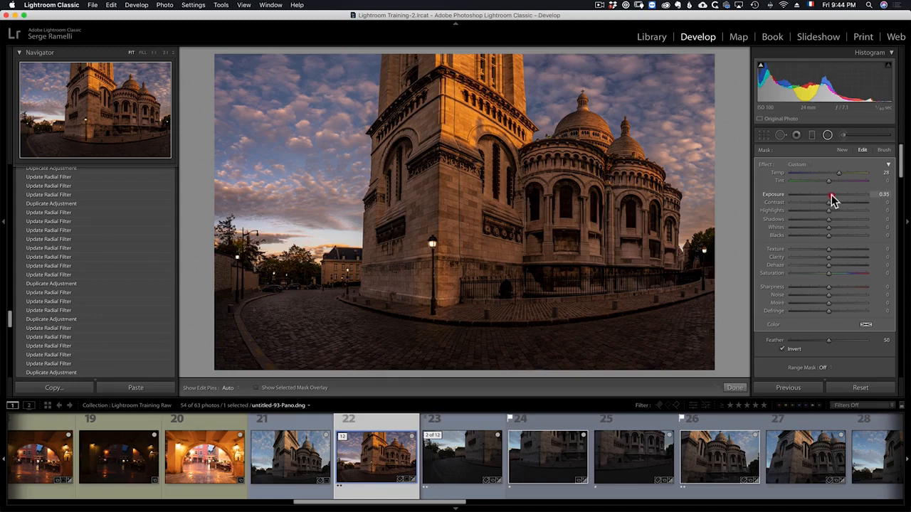
Duplicate the tall radial filter around the corner lamp post and place the copy around the lamp at the photo's far right edge.
left_click_drag(435, 284, 709, 271)
right_click(431, 287)
left_click(443, 292)
Duplicate the right-edge lamp's radial filter, place the copy around the street lamp beside the stone wall and reduce its height.
right_click(709, 271)
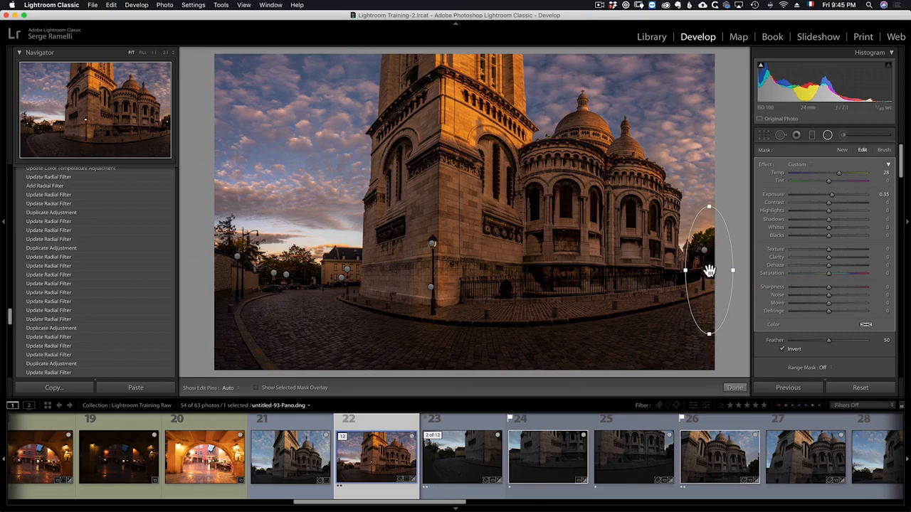
left_click_drag(709, 269, 241, 274)
left_click_drag(236, 207, 240, 241)
Duplicate the stone-wall lamp's glow filter and place a smaller copy around the lantern post in front of the distant building.
left_click_drag(262, 271, 343, 301)
right_click(240, 276)
left_click(258, 277)
Duplicate the distant lantern post's radial filter, place the copy over the parked cars below the trees and finish the radial filter editing.
right_click(347, 287)
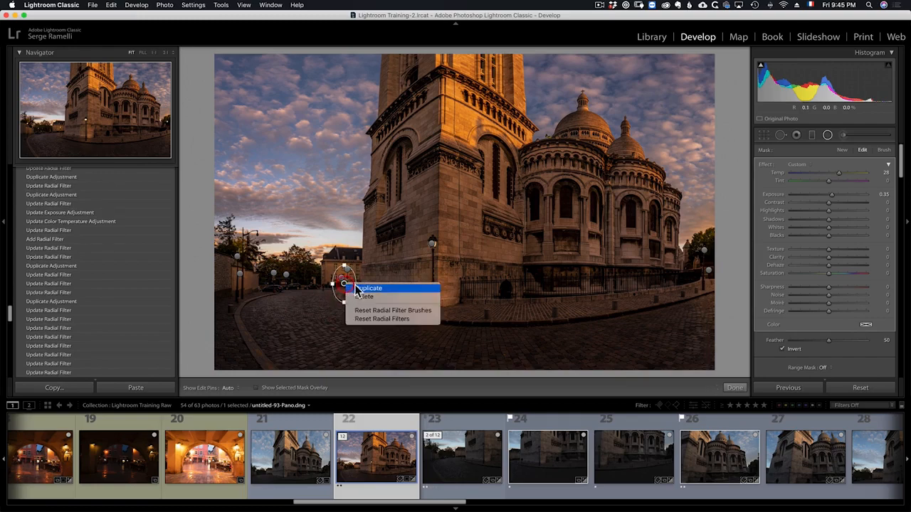
left_click(352, 291)
left_click_drag(344, 283, 278, 283)
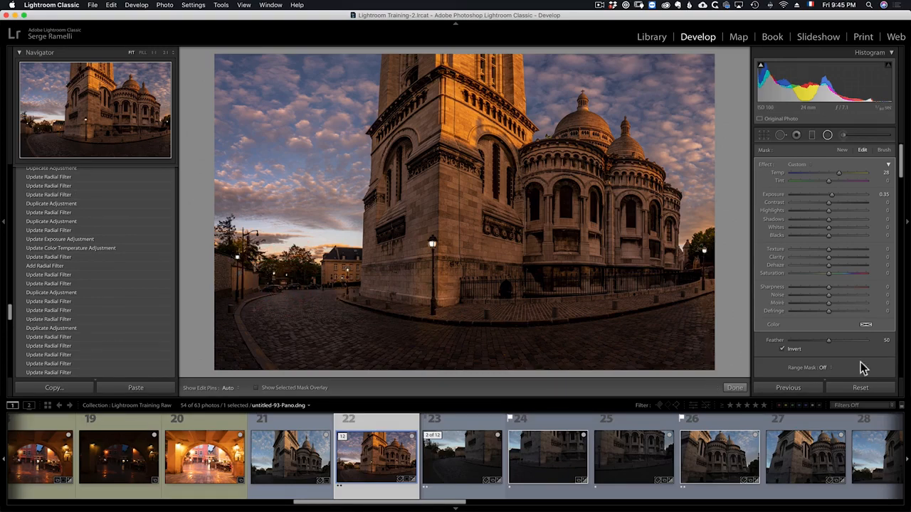
left_click(738, 388)
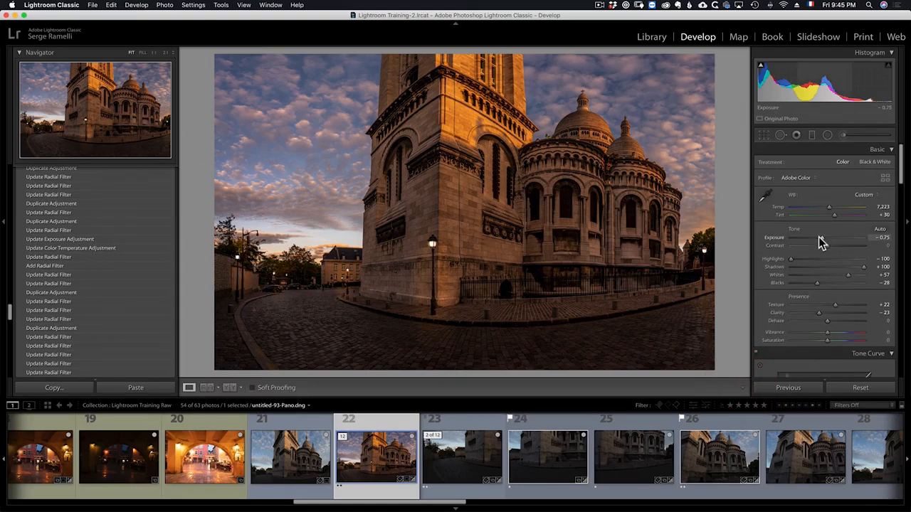
Set the panorama's overall Exposure to -0.90 and Contrast to +4, and compare it with the unedited source photo beside it.
left_click_drag(822, 239, 829, 246)
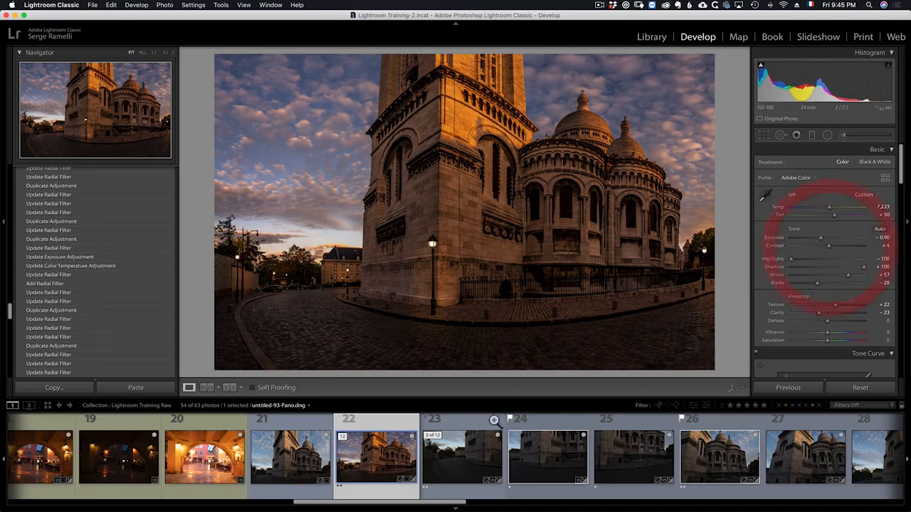
left_click(464, 420)
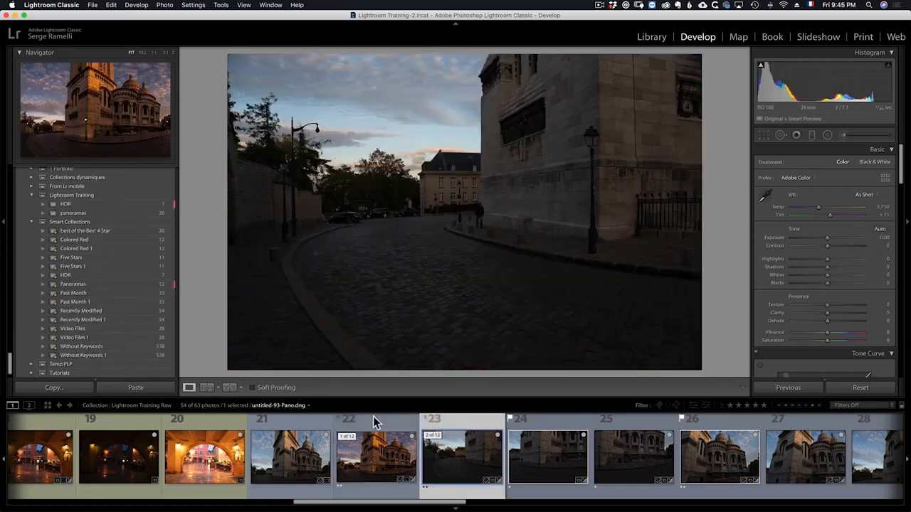
left_click(375, 423)
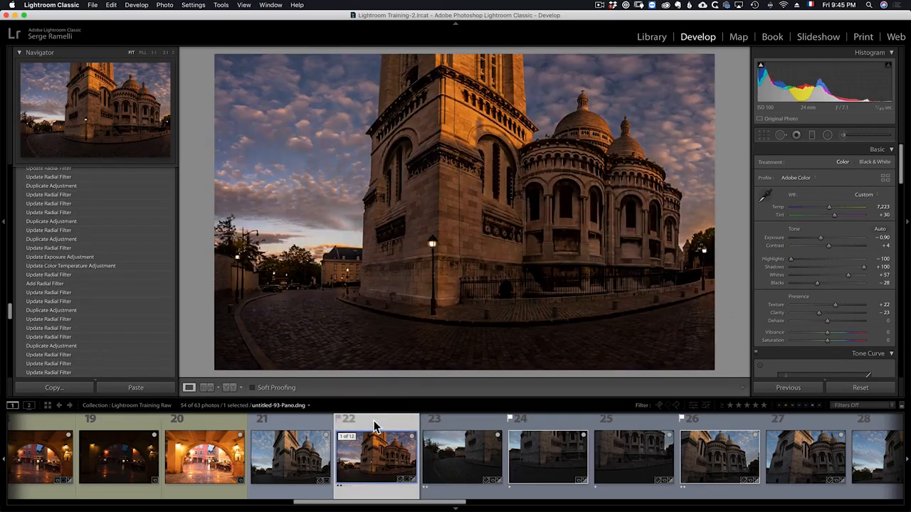